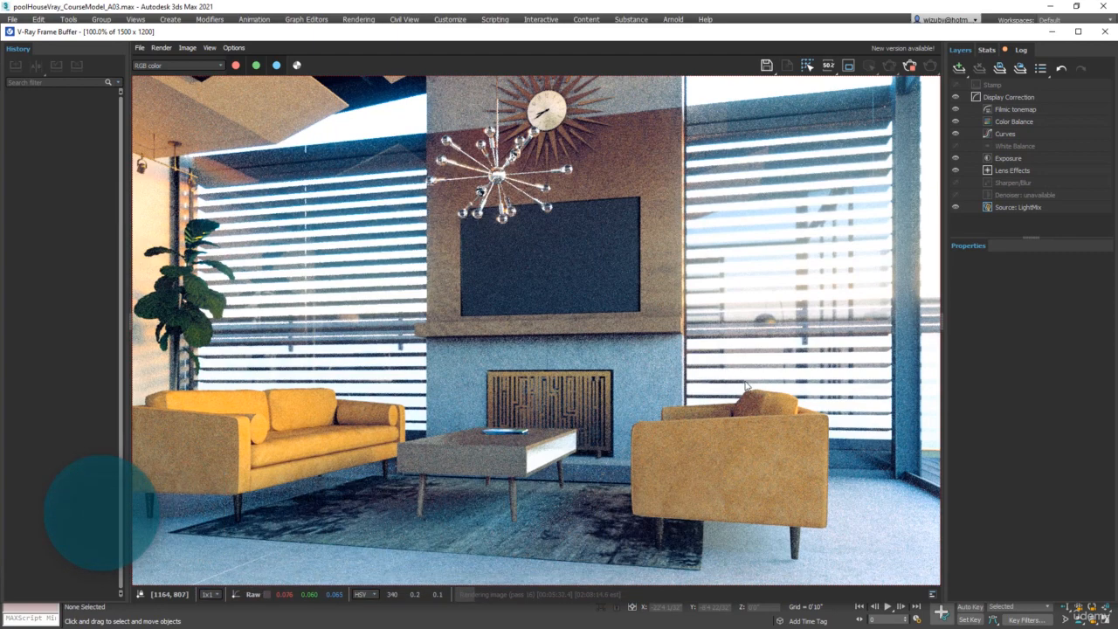
Zoom and pan around the rendered image in the frame buffer to inspect the sofa, table and armchair area
{"action": "middle_click_drag", "start_coordinate": [757, 385], "coordinate": [824, 398]}
{"action": "scroll", "coordinate": [801, 373], "scroll_direction": "down", "scroll_amount": 1}
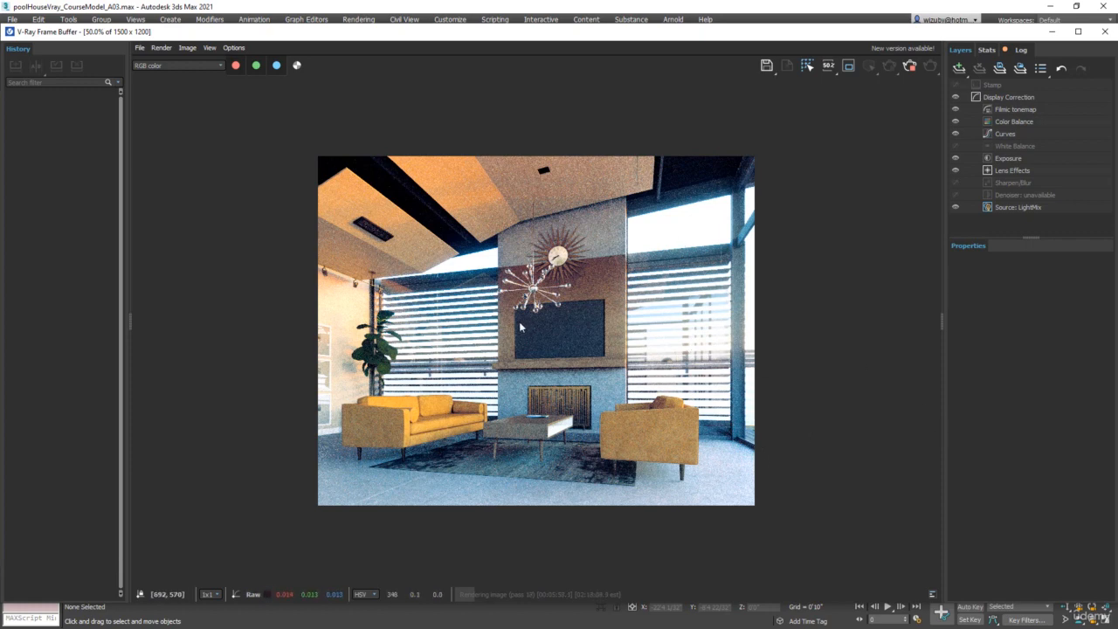
{"action": "scroll", "coordinate": [520, 327], "scroll_direction": "up", "scroll_amount": 1}
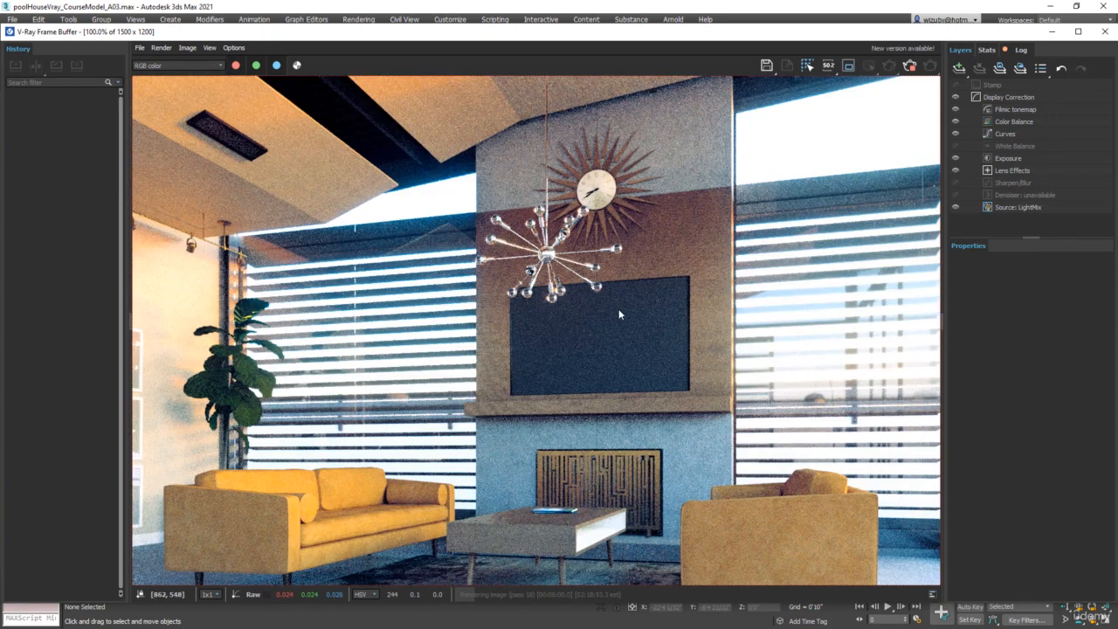
{"action": "scroll", "coordinate": [647, 312], "scroll_direction": "down", "scroll_amount": 1}
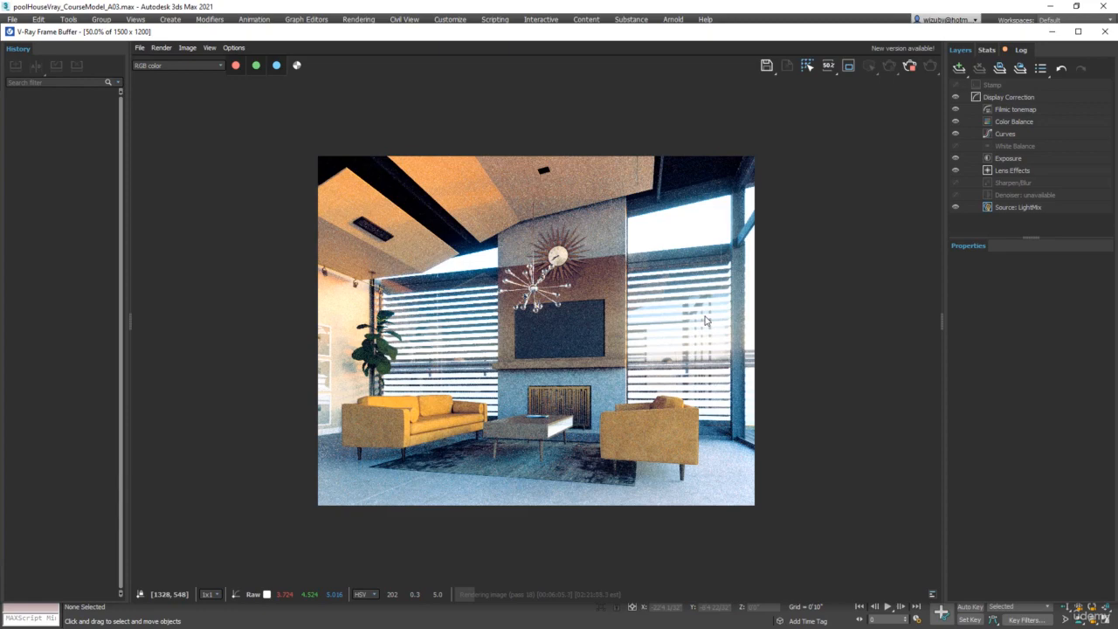
{"action": "scroll", "coordinate": [748, 462], "scroll_direction": "up", "scroll_amount": 1}
{"action": "middle_click_drag", "start_coordinate": [390, 309], "coordinate": [530, 301]}
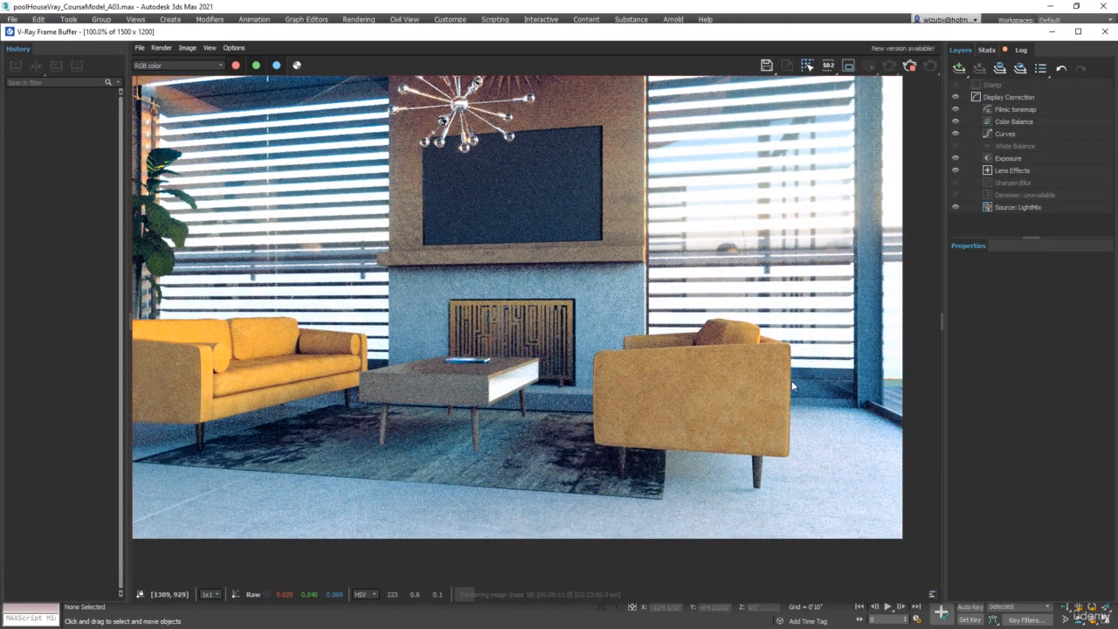
{"action": "scroll", "coordinate": [536, 331], "scroll_direction": "down", "scroll_amount": 1}
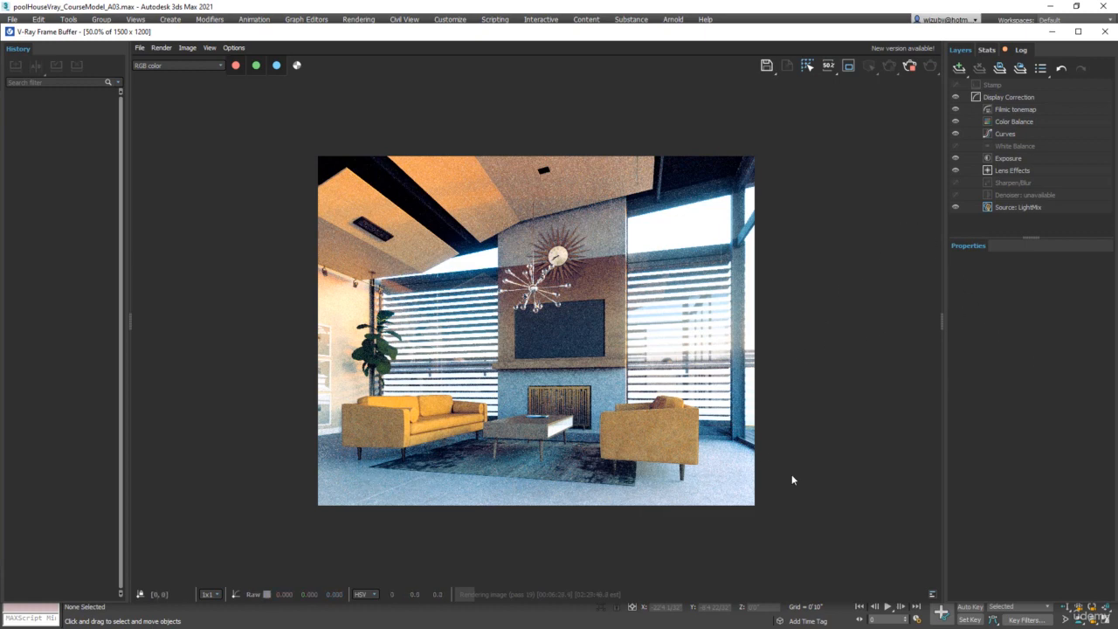
{"action": "double_click", "coordinate": [683, 450]}
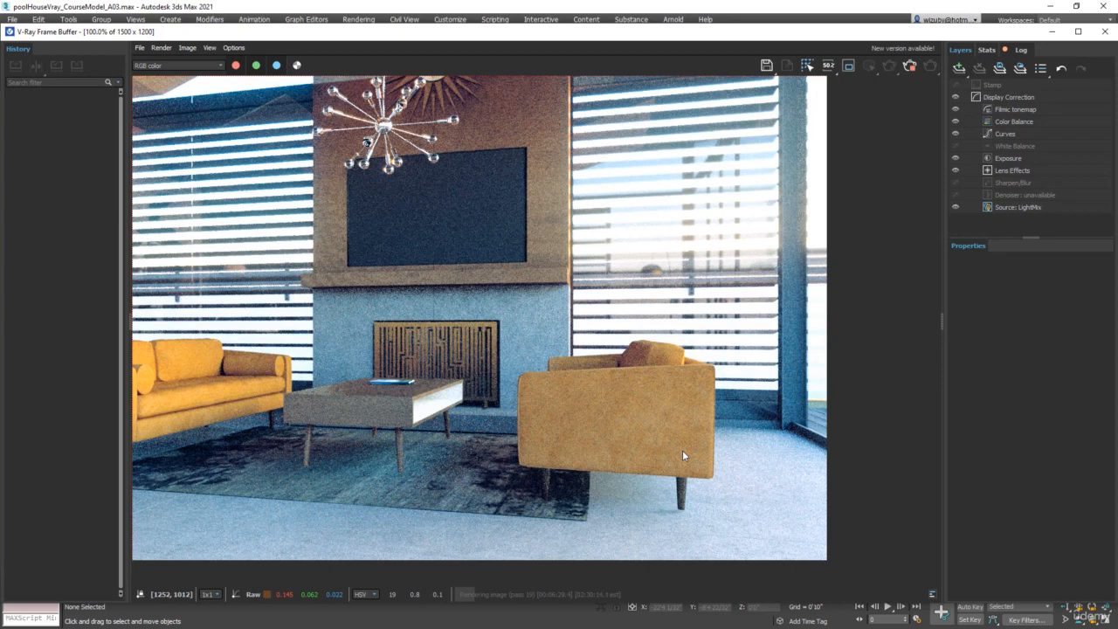
{"action": "double_click", "coordinate": [559, 409]}
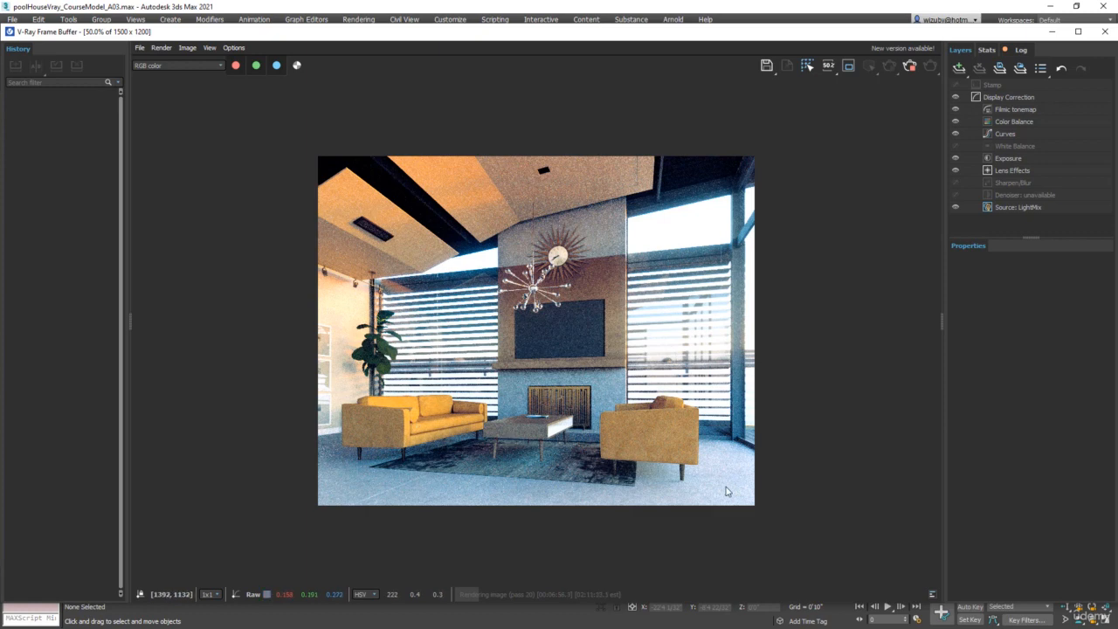
{"action": "double_click", "coordinate": [684, 480]}
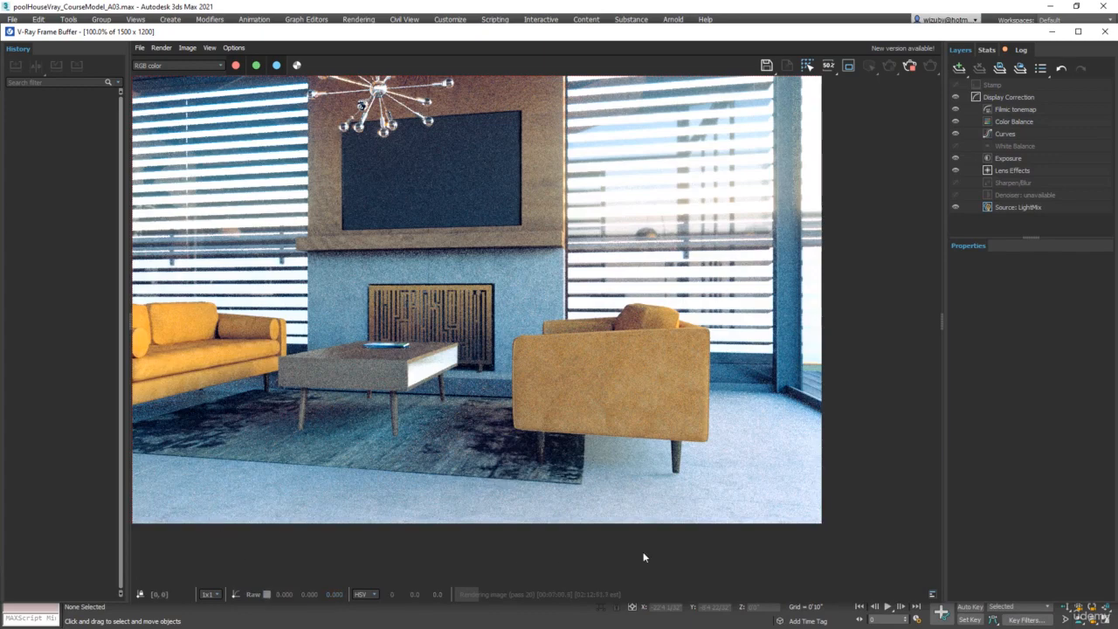
{"action": "middle_click_drag", "start_coordinate": [284, 424], "coordinate": [578, 461]}
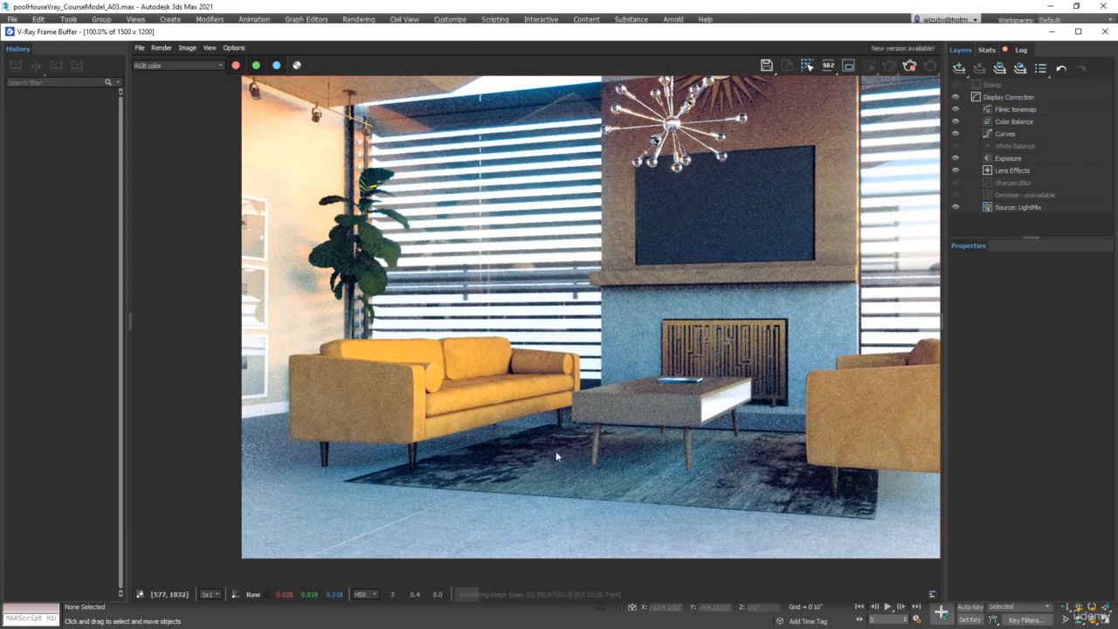
Zoom in on the armchair and the upper fireplace wall to examine render noise and detail
{"action": "scroll", "coordinate": [842, 498], "scroll_direction": "down", "scroll_amount": 3}
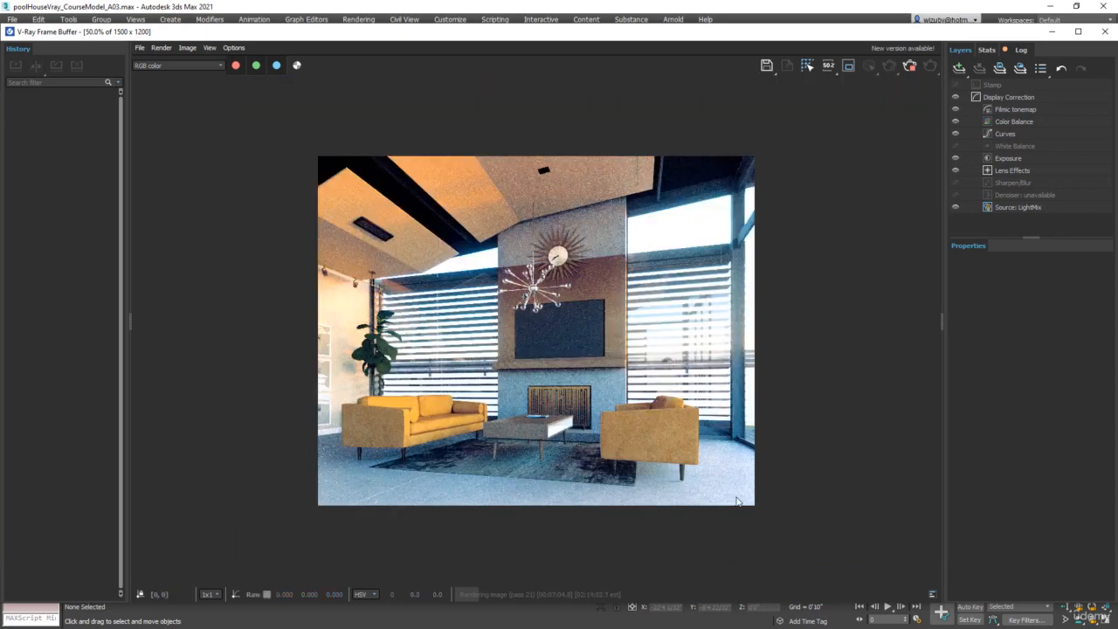
{"action": "scroll", "coordinate": [624, 437], "scroll_direction": "up", "scroll_amount": 5}
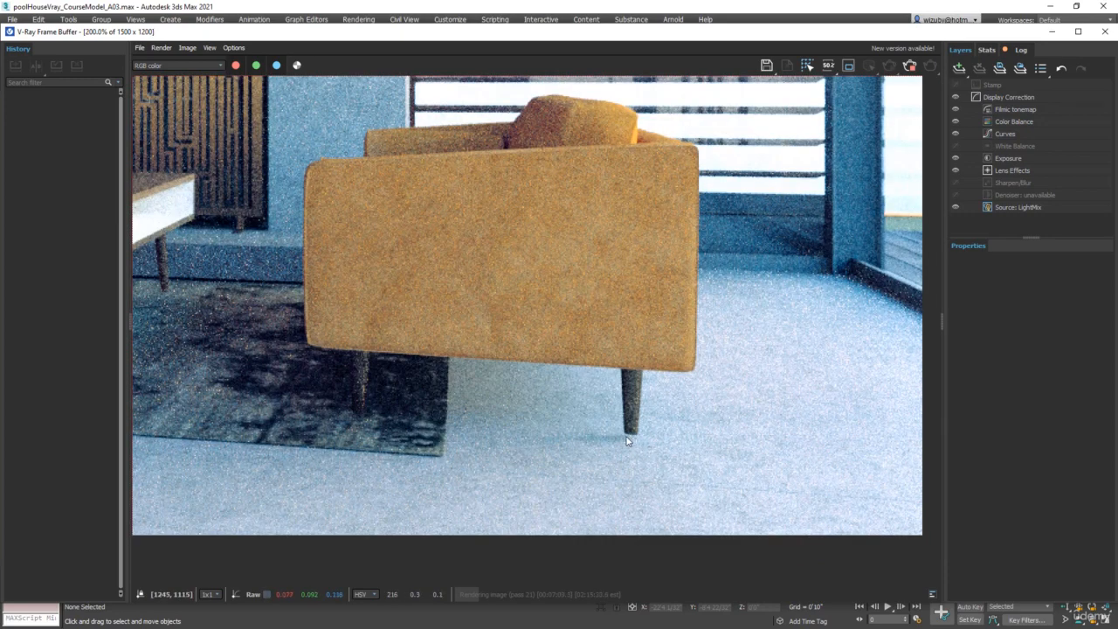
{"action": "scroll", "coordinate": [559, 446], "scroll_direction": "down", "scroll_amount": 1}
{"action": "scroll", "coordinate": [559, 446], "scroll_direction": "down", "scroll_amount": 1}
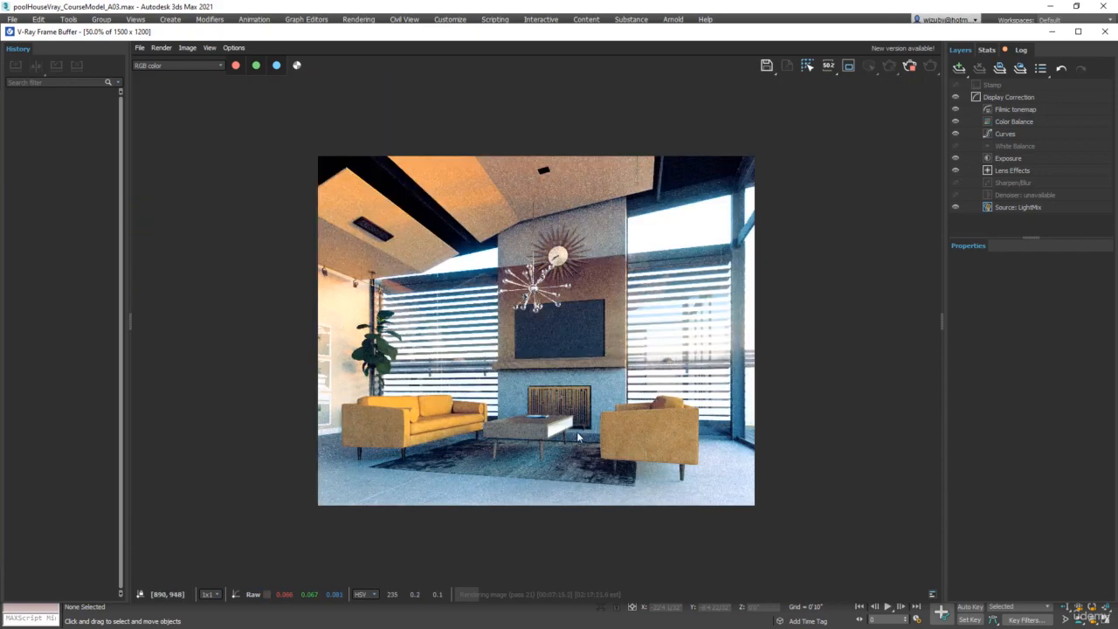
{"action": "scroll", "coordinate": [579, 434], "scroll_direction": "up", "scroll_amount": 1}
{"action": "scroll", "coordinate": [595, 427], "scroll_direction": "down", "scroll_amount": 1}
{"action": "double_click", "coordinate": [589, 345]}
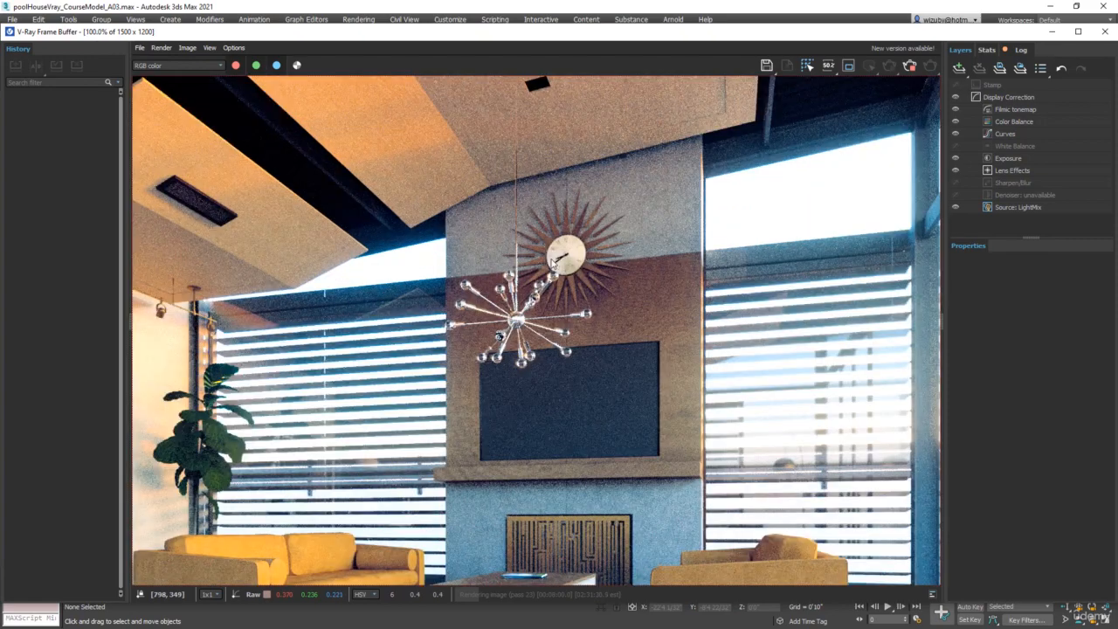
{"action": "scroll", "coordinate": [613, 423], "scroll_direction": "down", "scroll_amount": 1}
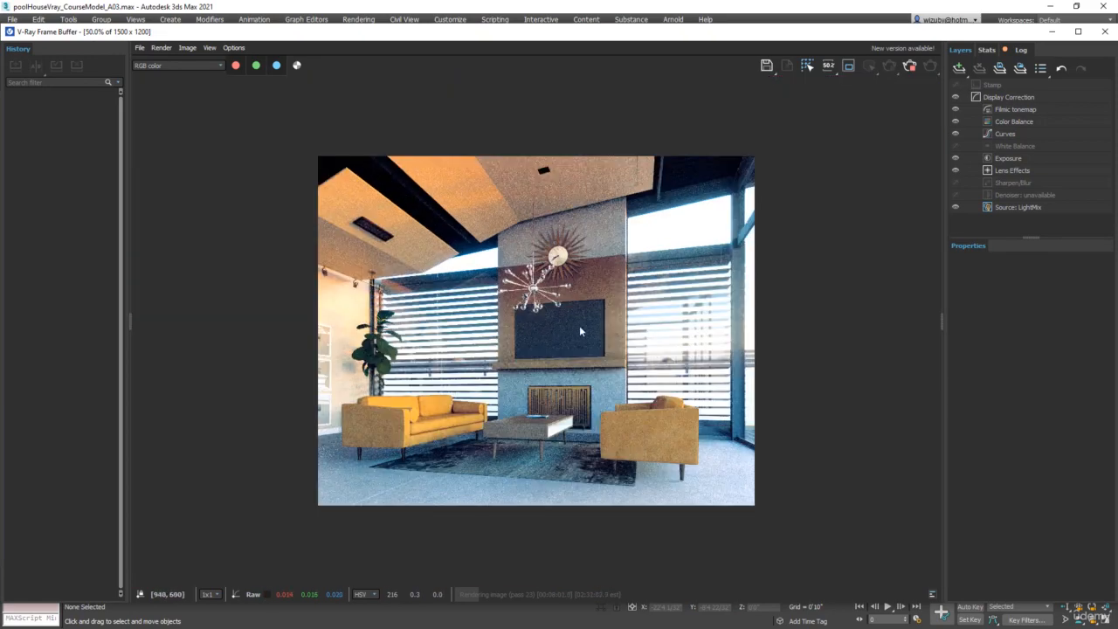
{"action": "double_click", "coordinate": [552, 305]}
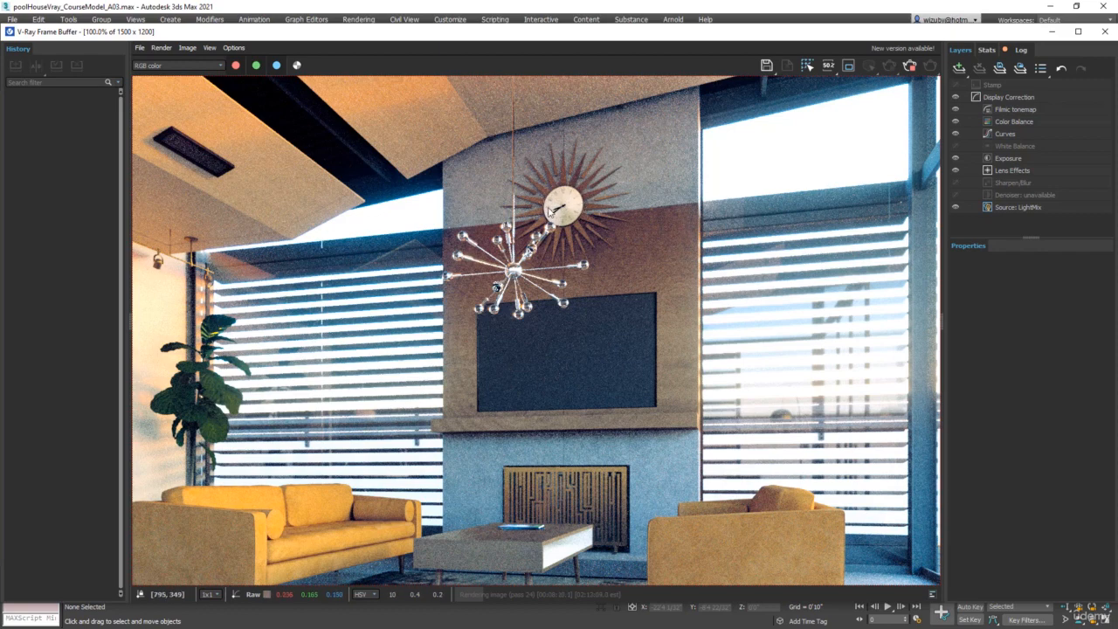
{"action": "scroll", "coordinate": [563, 210], "scroll_direction": "down", "scroll_amount": 2}
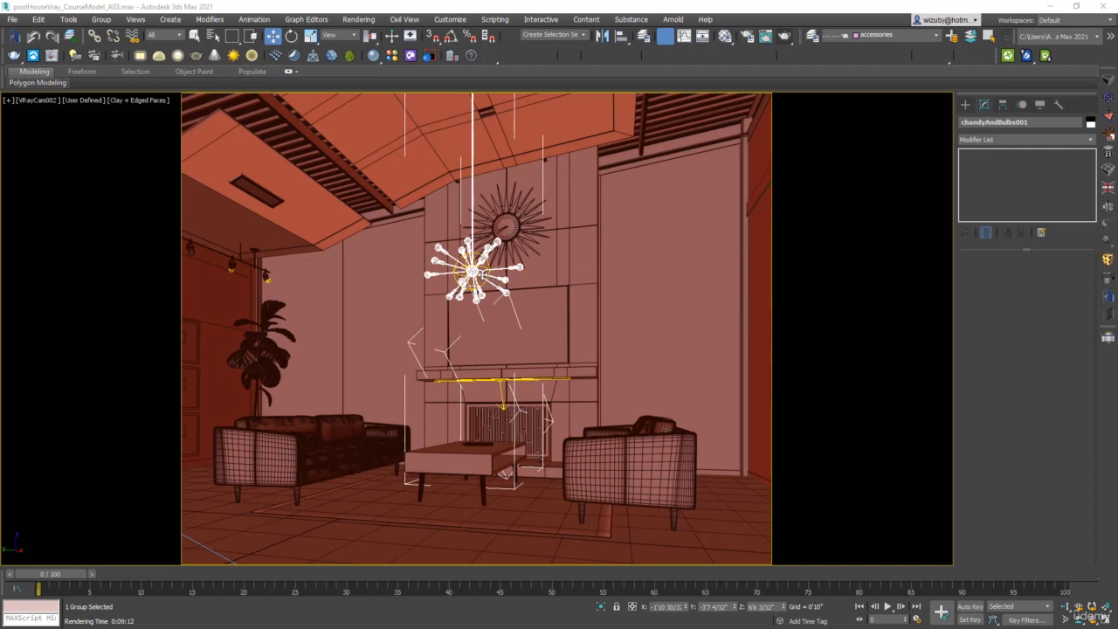
Delete the chandelier, the sunburst wall clock and the TV screen above the fireplace
{"action": "key", "text": "Delete"}
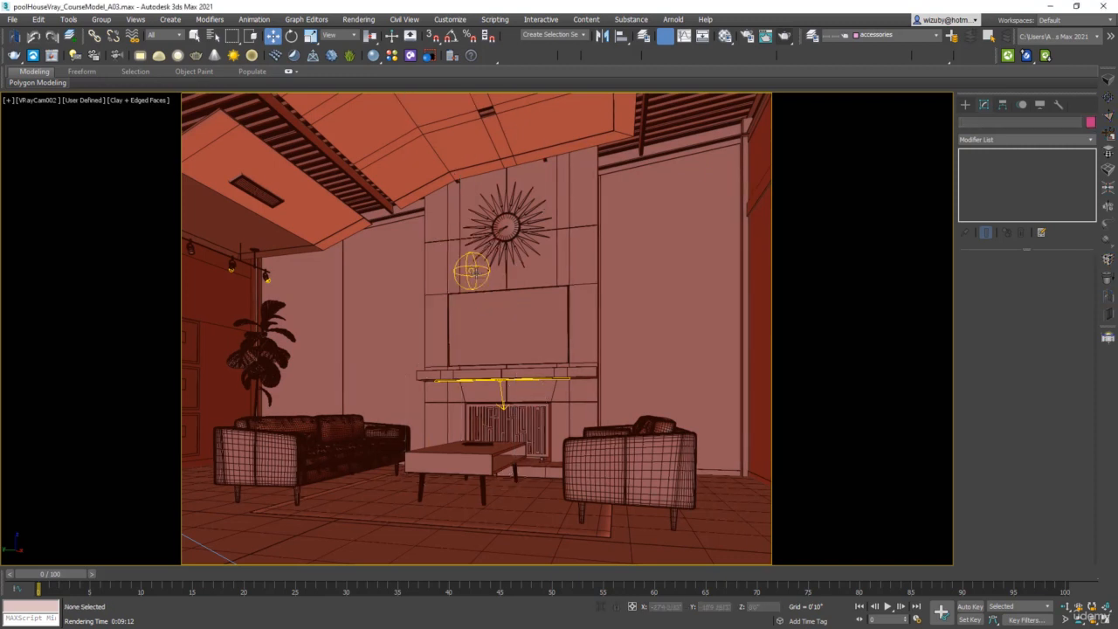
{"action": "left_click", "coordinate": [509, 229]}
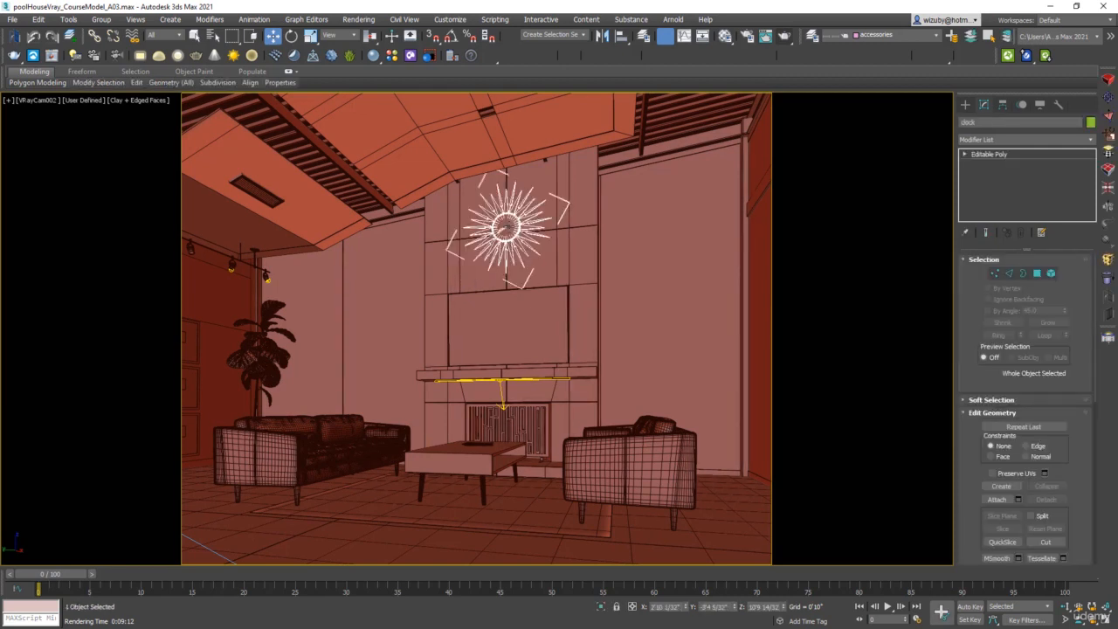
{"action": "key", "text": "Delete"}
{"action": "left_click", "coordinate": [553, 278]}
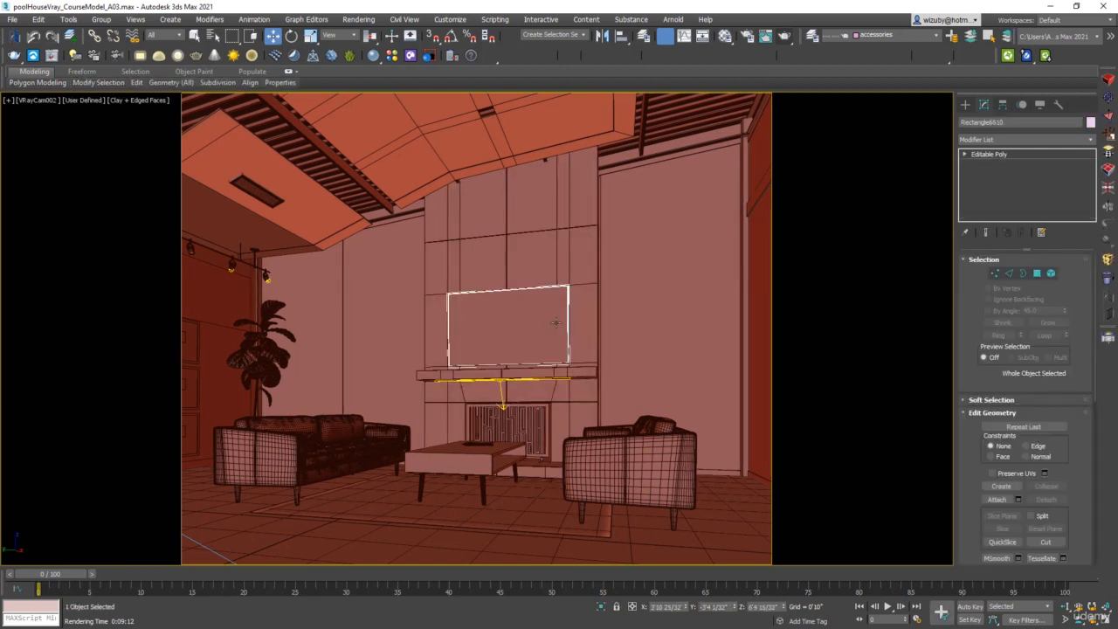
{"action": "key", "text": "Delete"}
Raise the selected horizontal row of vertices on the fireplace wall panel, then return to the Smooth modifier
{"action": "left_click", "coordinate": [568, 276]}
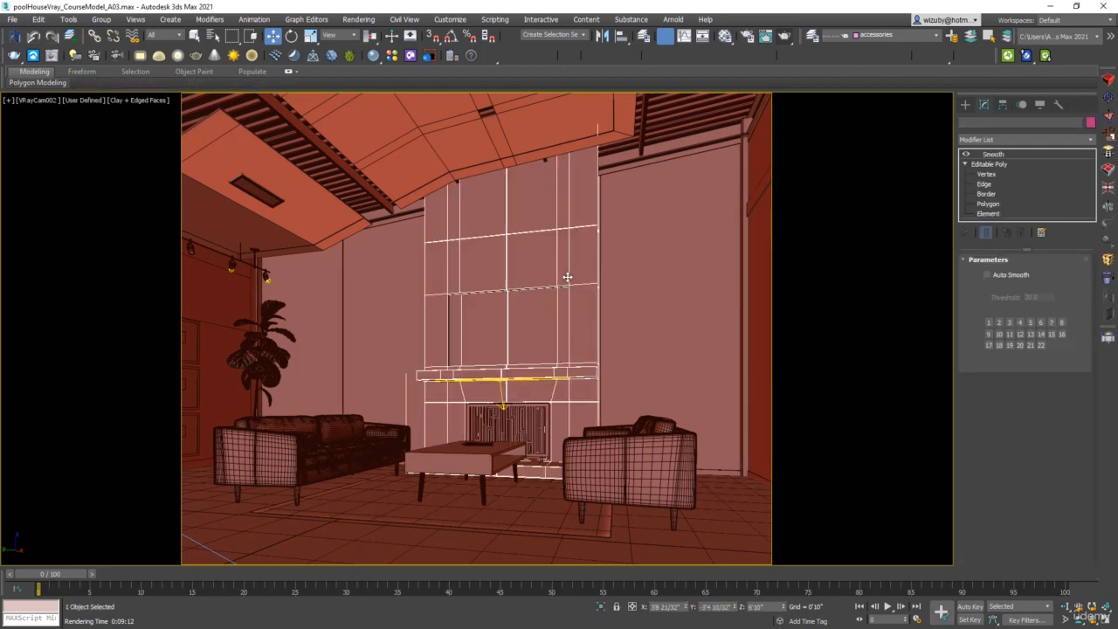
{"action": "left_click", "coordinate": [986, 174]}
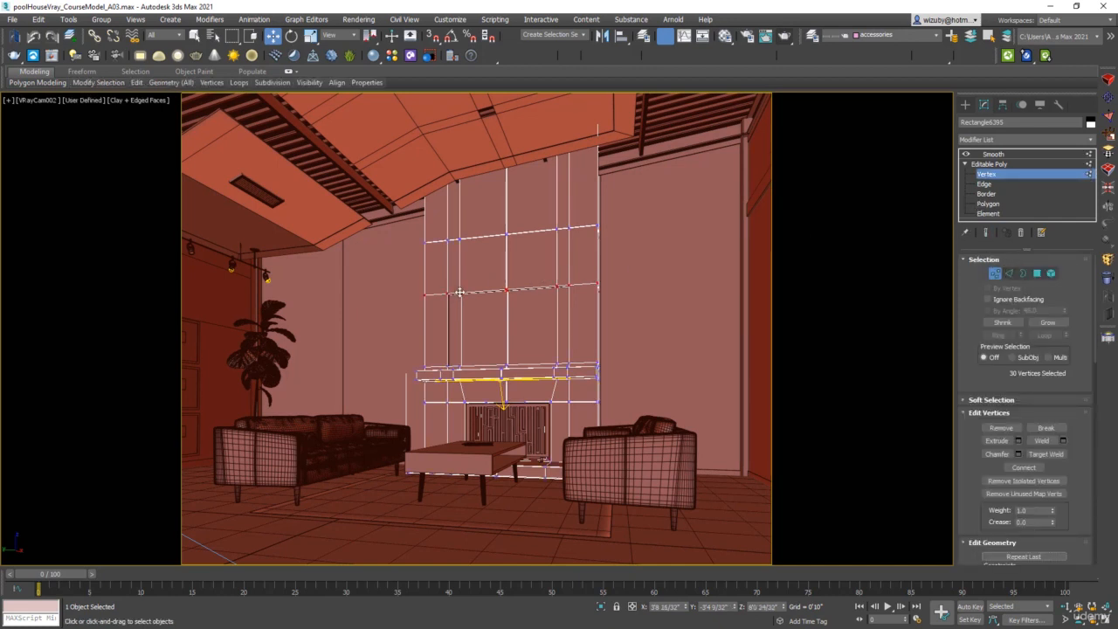
{"action": "left_click_drag", "start_coordinate": [459, 292], "coordinate": [463, 249]}
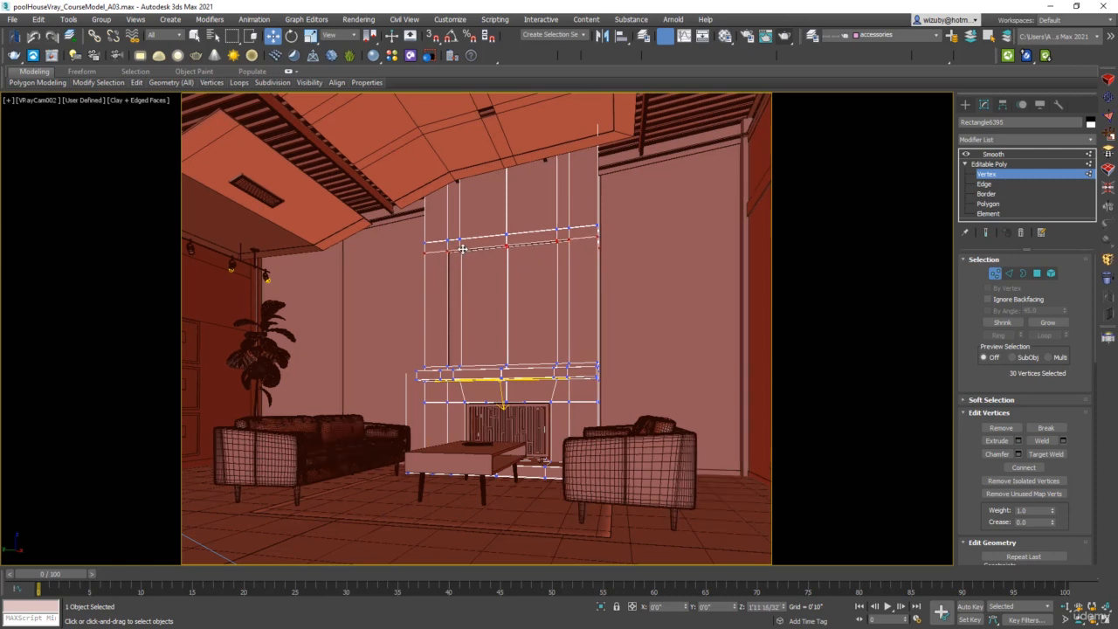
{"action": "left_click", "coordinate": [996, 274]}
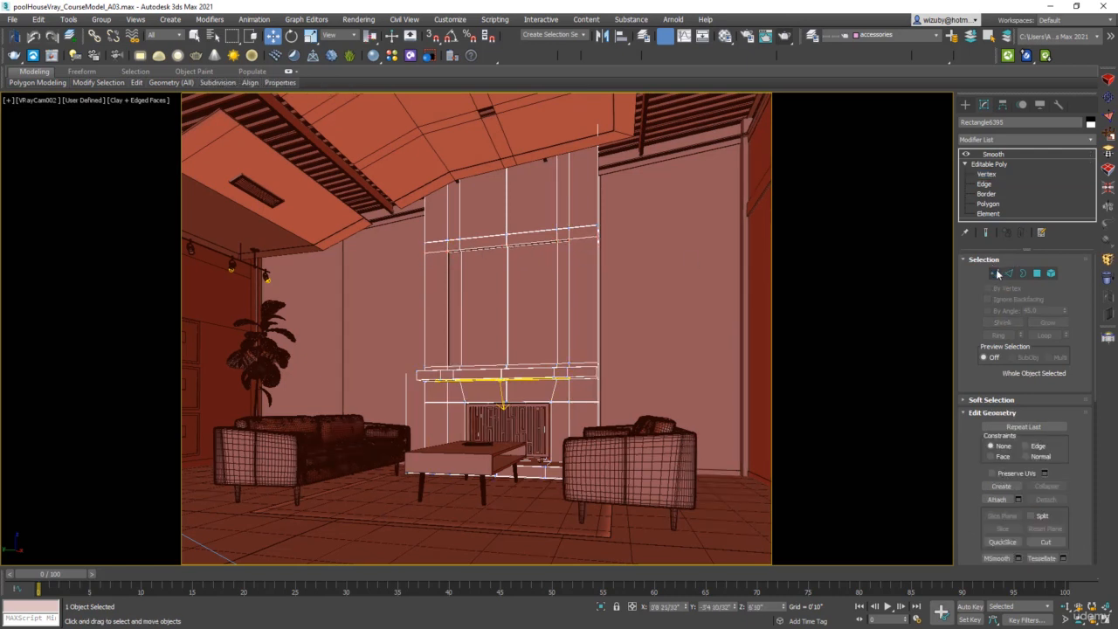
{"action": "left_click", "coordinate": [1011, 154]}
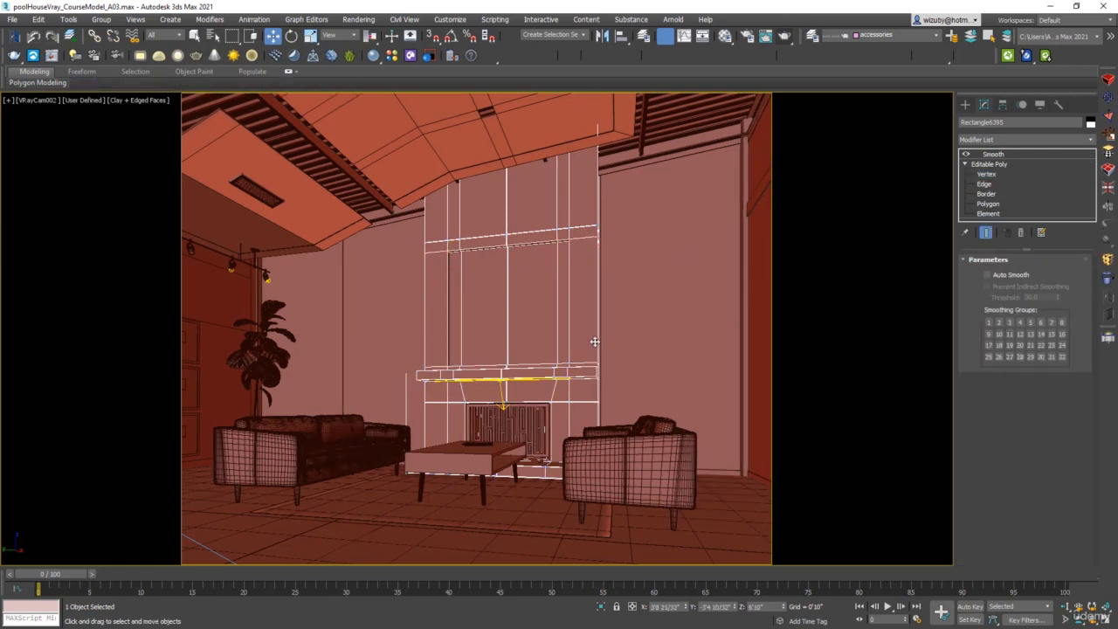
Open the Cosmos browser and browse the Accessories 3D models
{"action": "left_click", "coordinate": [410, 58]}
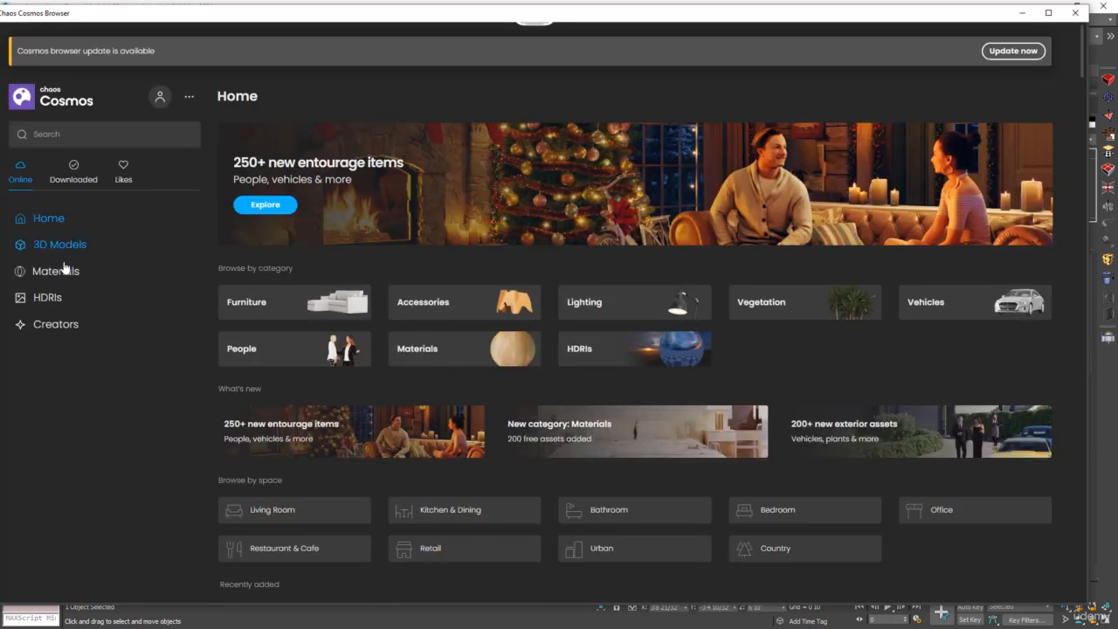
{"action": "left_click", "coordinate": [60, 248]}
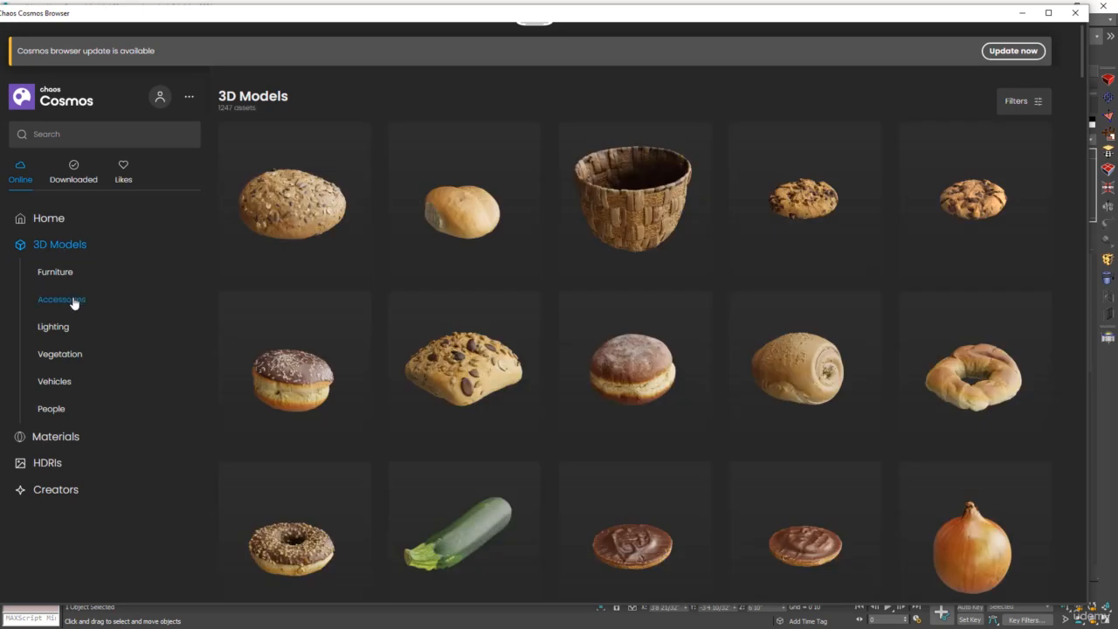
{"action": "left_click", "coordinate": [74, 301]}
{"action": "scroll", "coordinate": [597, 373], "scroll_direction": "down", "scroll_amount": 10}
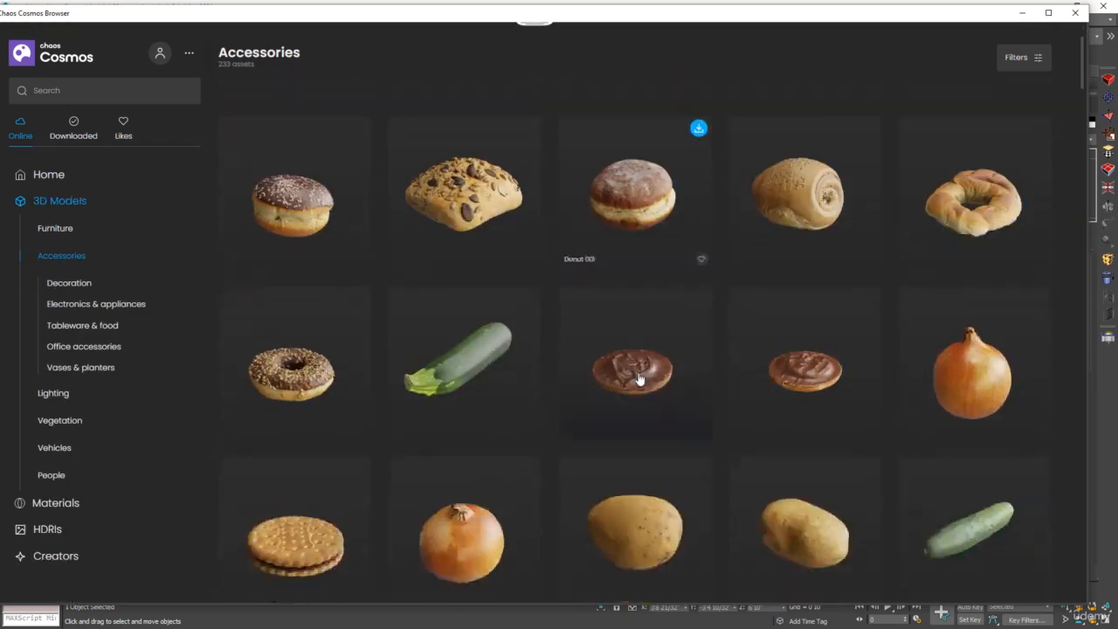
{"action": "scroll", "coordinate": [718, 392], "scroll_direction": "down", "scroll_amount": 10}
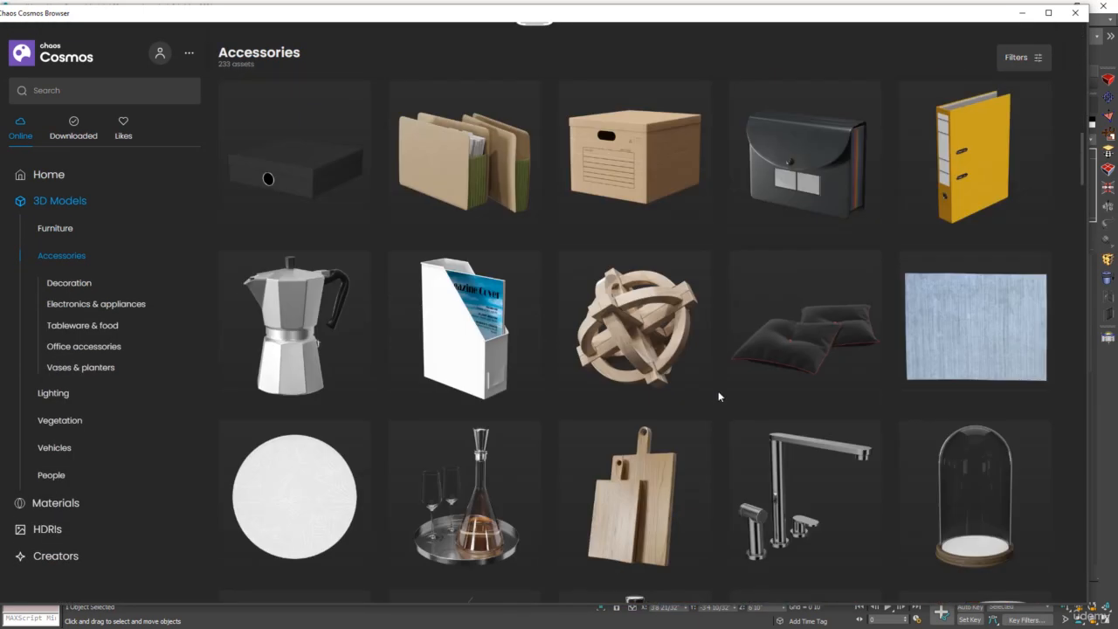
{"action": "scroll", "coordinate": [779, 407], "scroll_direction": "down", "scroll_amount": 5}
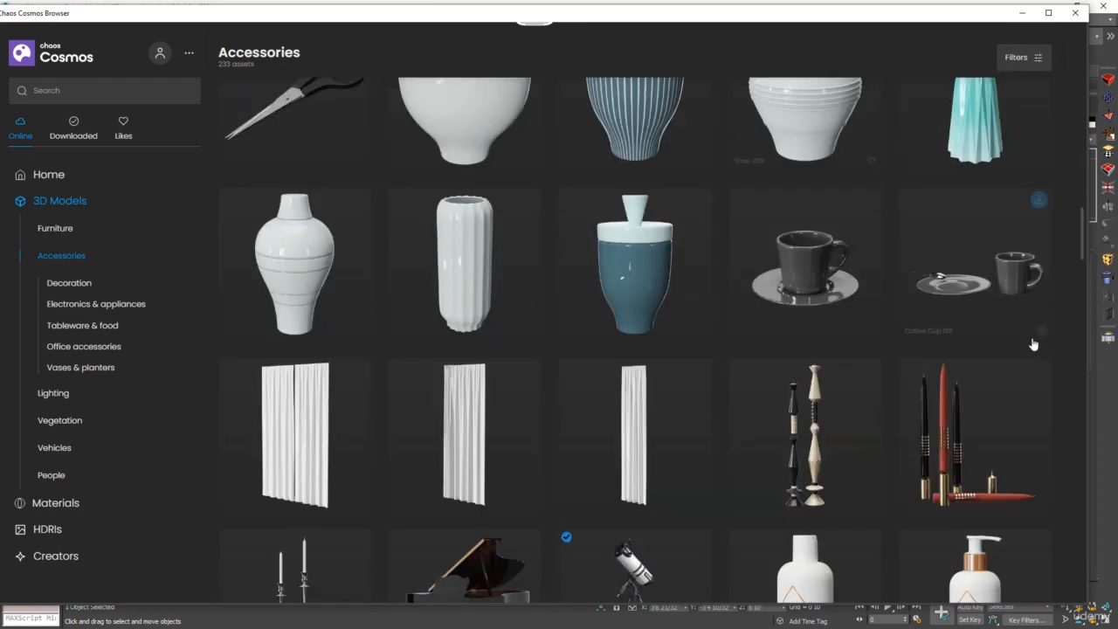
{"action": "left_click_drag", "start_coordinate": [1084, 258], "coordinate": [1075, 376]}
{"action": "scroll", "coordinate": [768, 420], "scroll_direction": "down", "scroll_amount": 1}
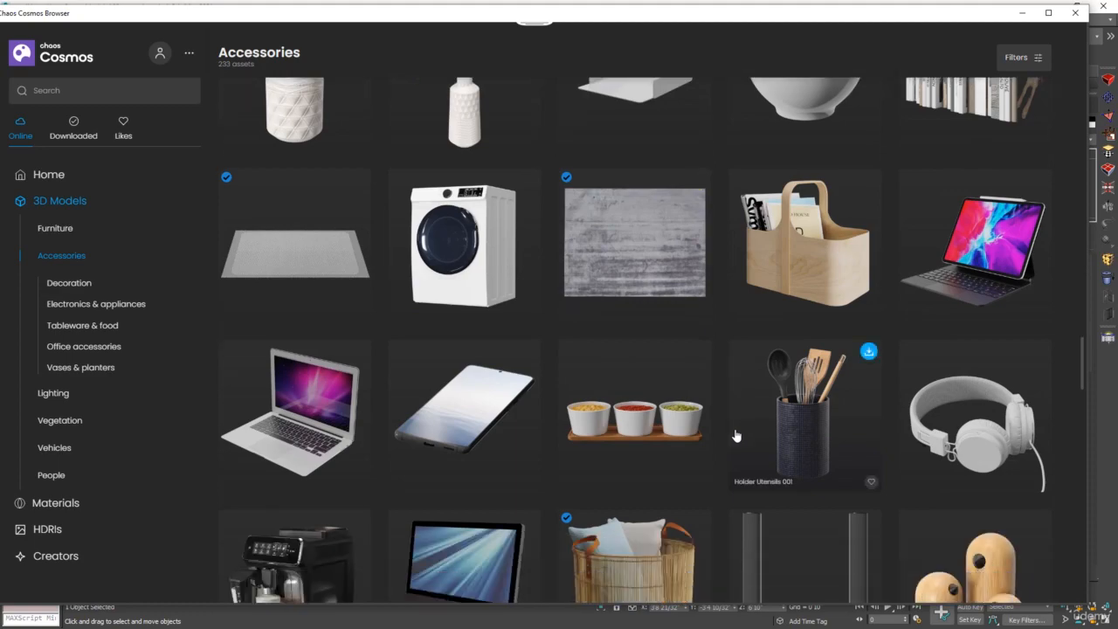
{"action": "scroll", "coordinate": [440, 330], "scroll_direction": "down", "scroll_amount": 10}
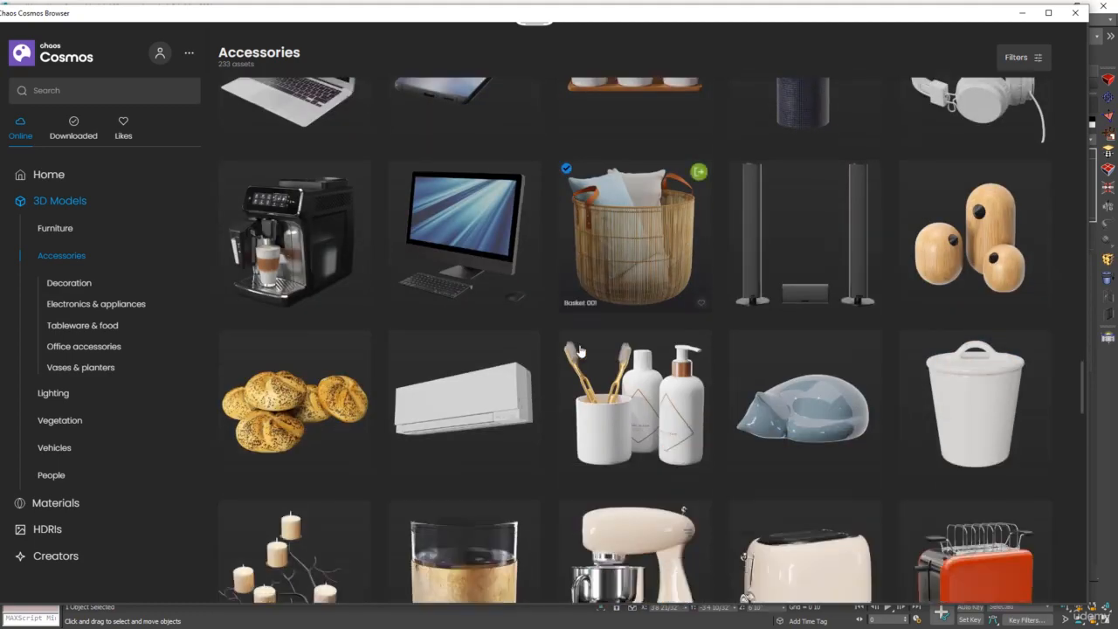
{"action": "scroll", "coordinate": [618, 370], "scroll_direction": "down", "scroll_amount": 15}
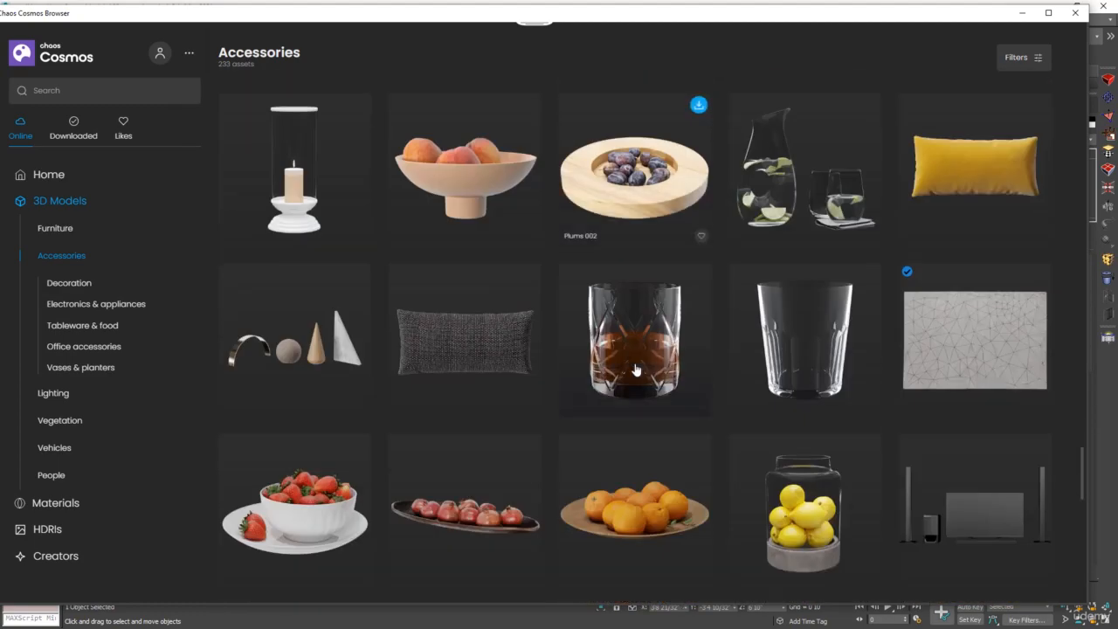
{"action": "scroll", "coordinate": [1077, 527], "scroll_direction": "down", "scroll_amount": 8}
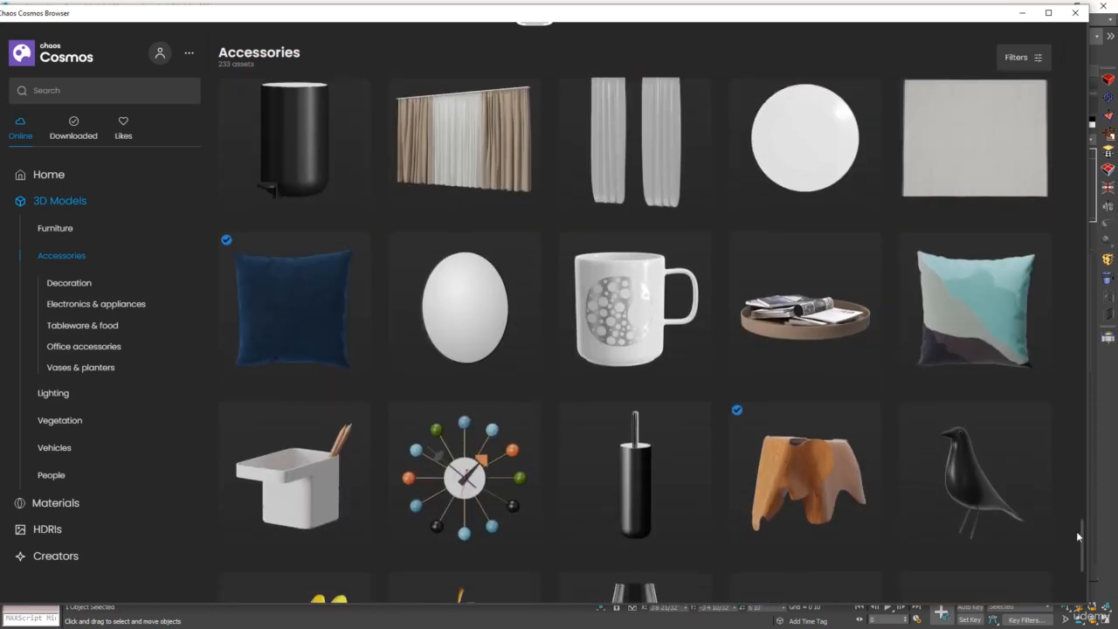
Import Print Art 011 from the Decoration accessories into the scene
{"action": "left_click", "coordinate": [68, 282]}
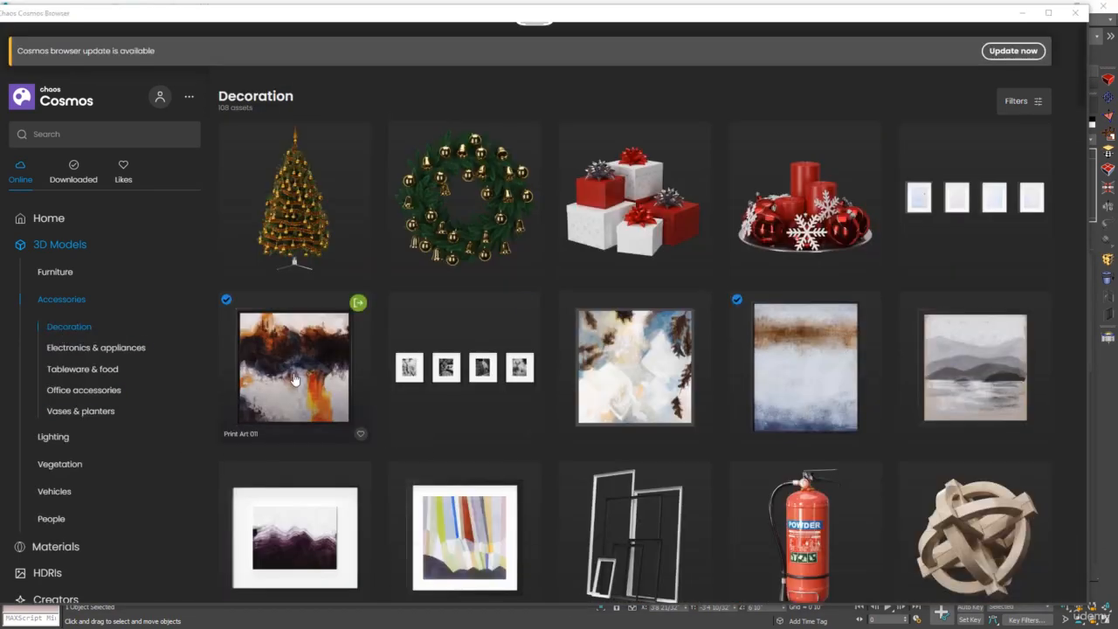
{"action": "left_click", "coordinate": [358, 303]}
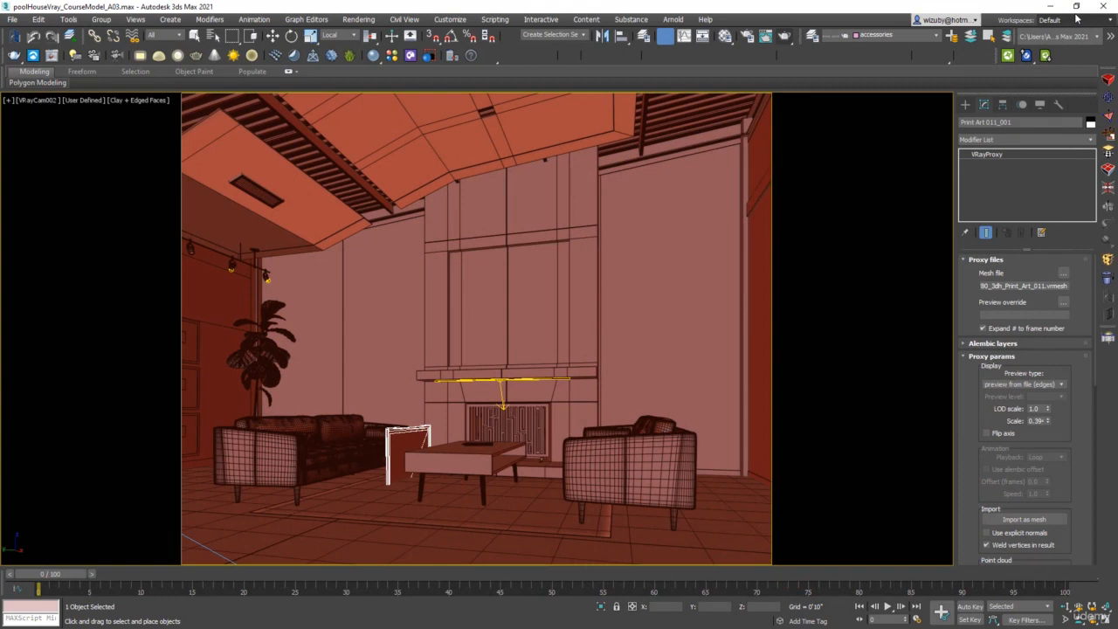
Place the imported print art on the fireplace wall above the mantel
{"action": "left_click", "coordinate": [1076, 14]}
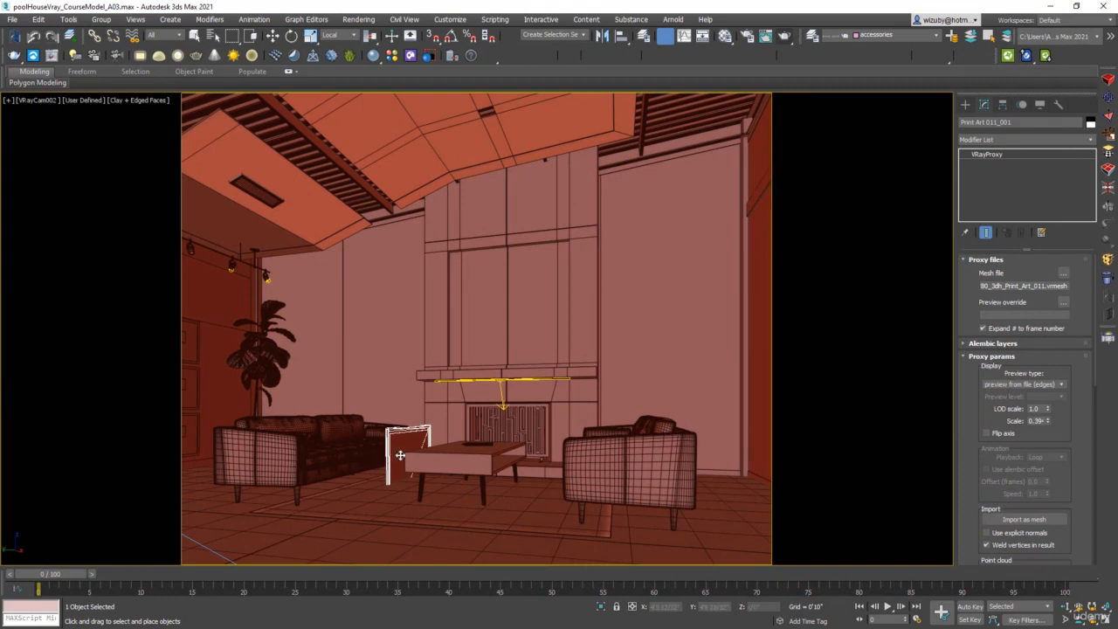
{"action": "left_click_drag", "start_coordinate": [404, 425], "coordinate": [503, 335]}
{"action": "key", "text": "w"}
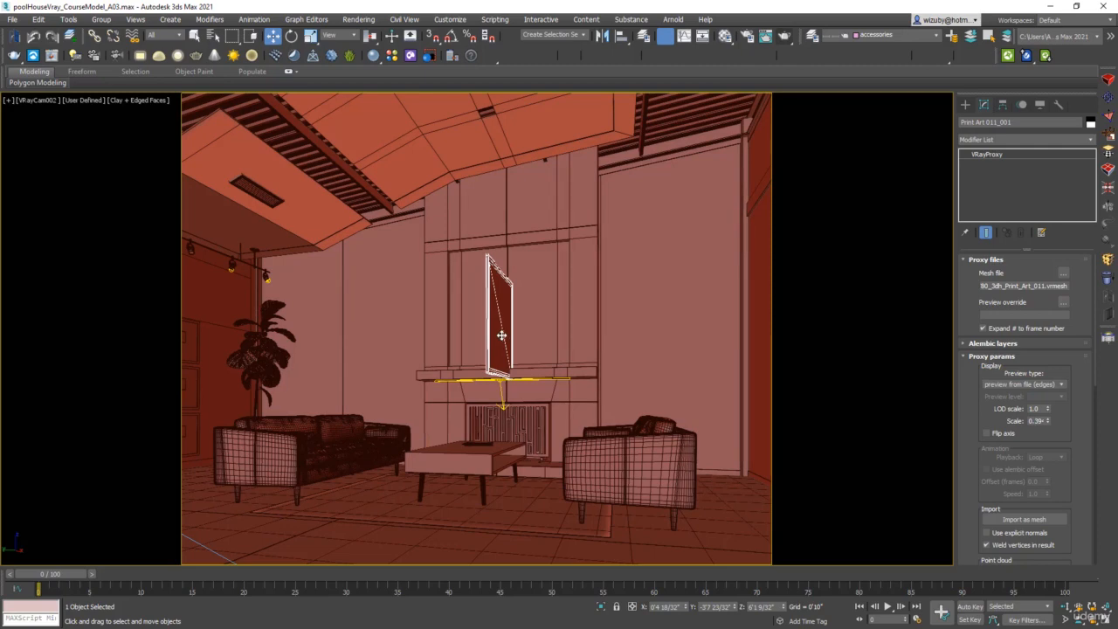
Rotate the print art in top view so it lies parallel to the fireplace wall
{"action": "key", "text": "t"}
{"action": "key", "text": "z"}
{"action": "scroll", "coordinate": [527, 340], "scroll_direction": "down", "scroll_amount": 5}
{"action": "key", "text": "F3"}
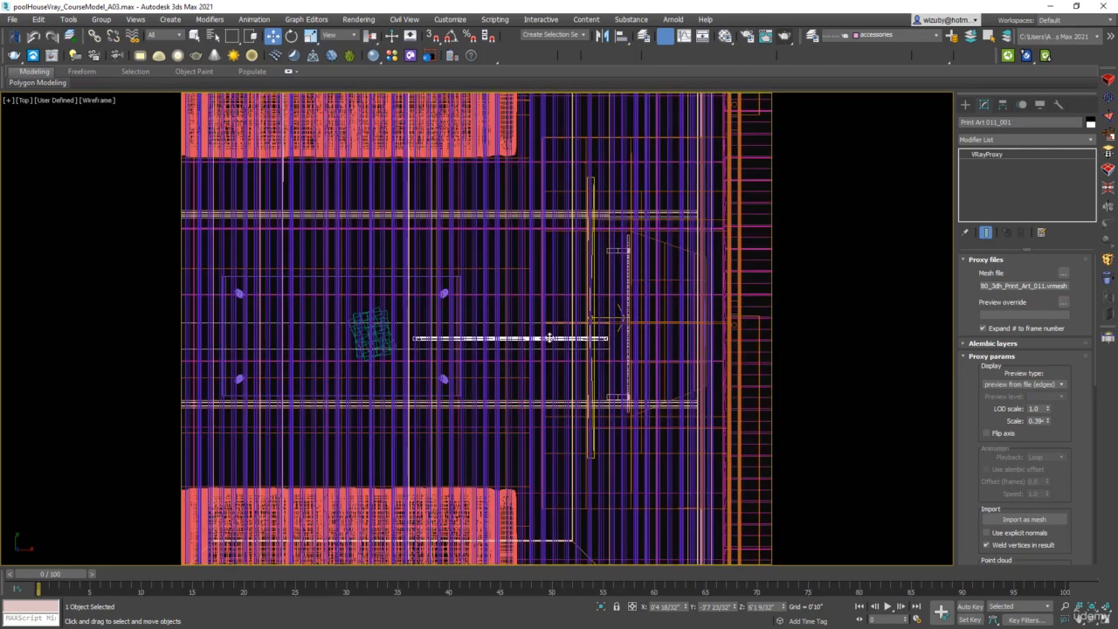
{"action": "scroll", "coordinate": [541, 337], "scroll_direction": "up", "scroll_amount": 5}
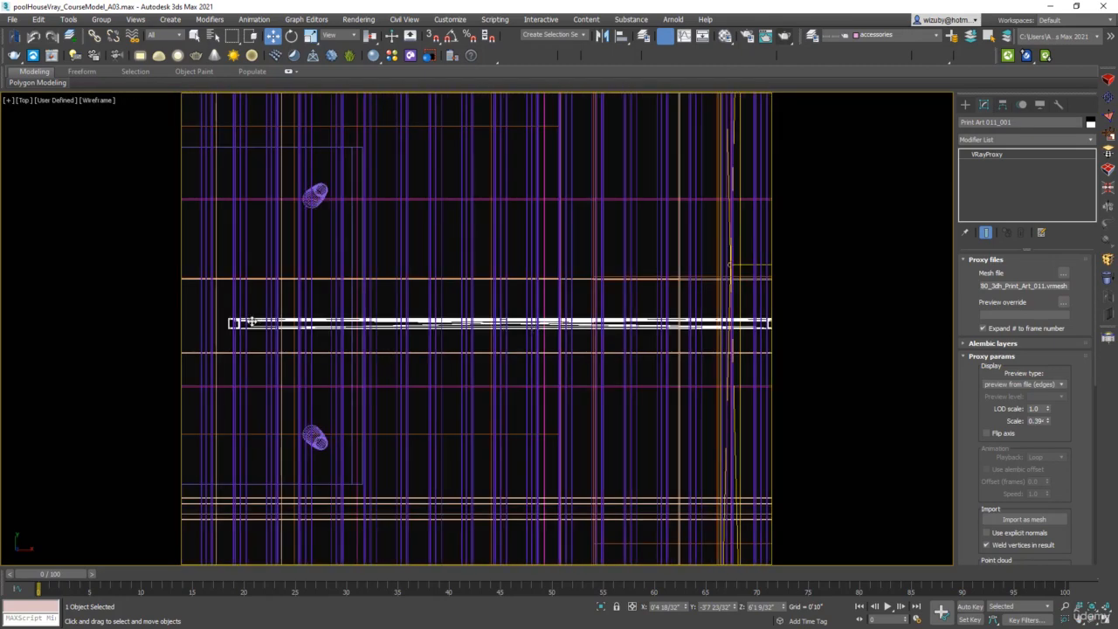
{"action": "key", "text": "e"}
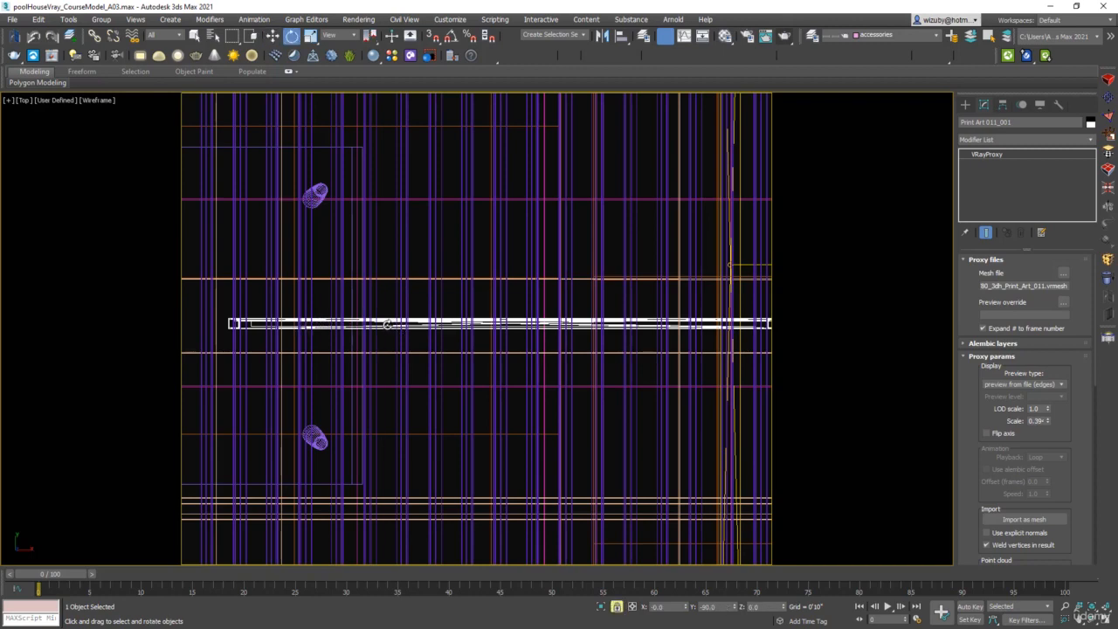
{"action": "left_click_drag", "start_coordinate": [389, 323], "coordinate": [657, 329]}
{"action": "scroll", "coordinate": [492, 359], "scroll_direction": "down", "scroll_amount": 3}
{"action": "key", "text": "w"}
Isolate the print art with the wall panel and move it flush against the fireplace wall in front view
{"action": "key", "text": "f"}
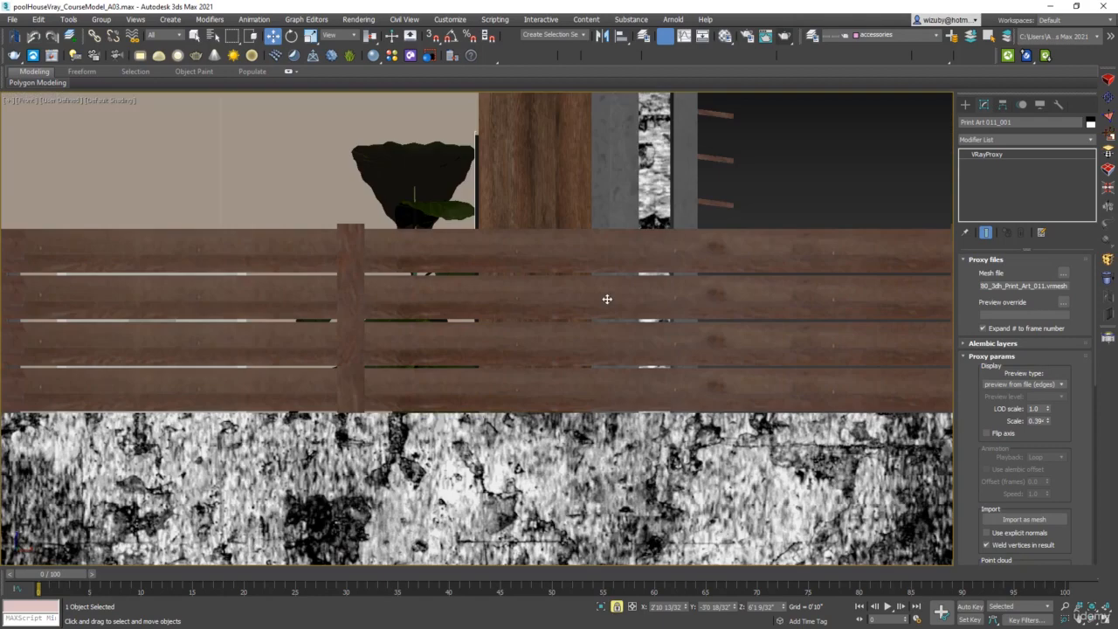
{"action": "scroll", "coordinate": [606, 299], "scroll_direction": "down", "scroll_amount": 8}
{"action": "scroll", "coordinate": [605, 284], "scroll_direction": "up", "scroll_amount": 4}
{"action": "key", "text": "F3"}
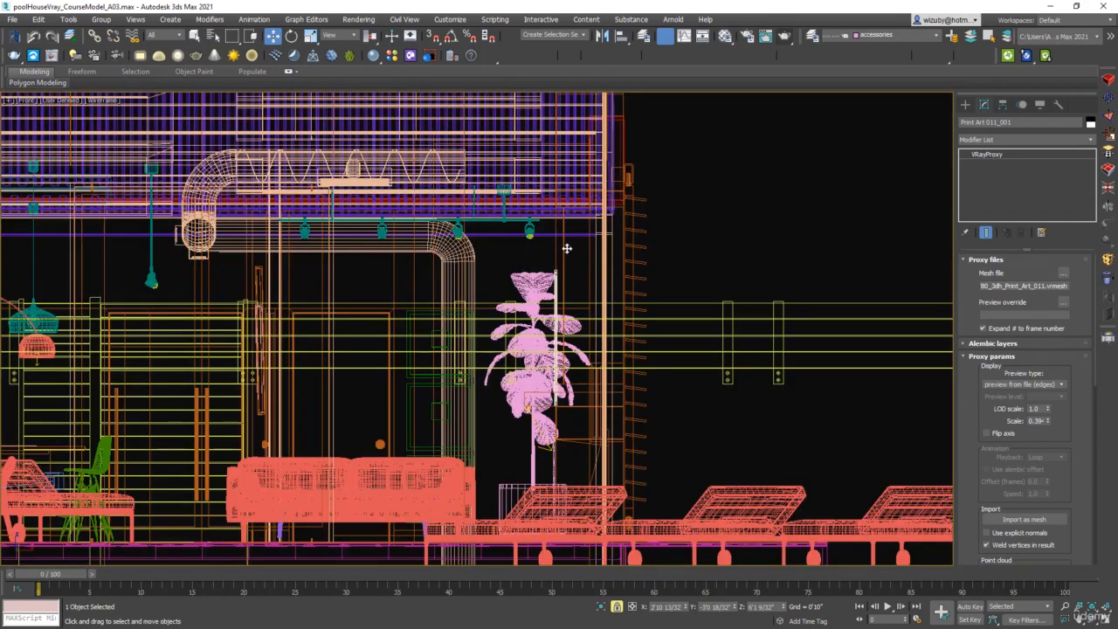
{"action": "left_click_drag", "start_coordinate": [528, 249], "coordinate": [529, 245]}
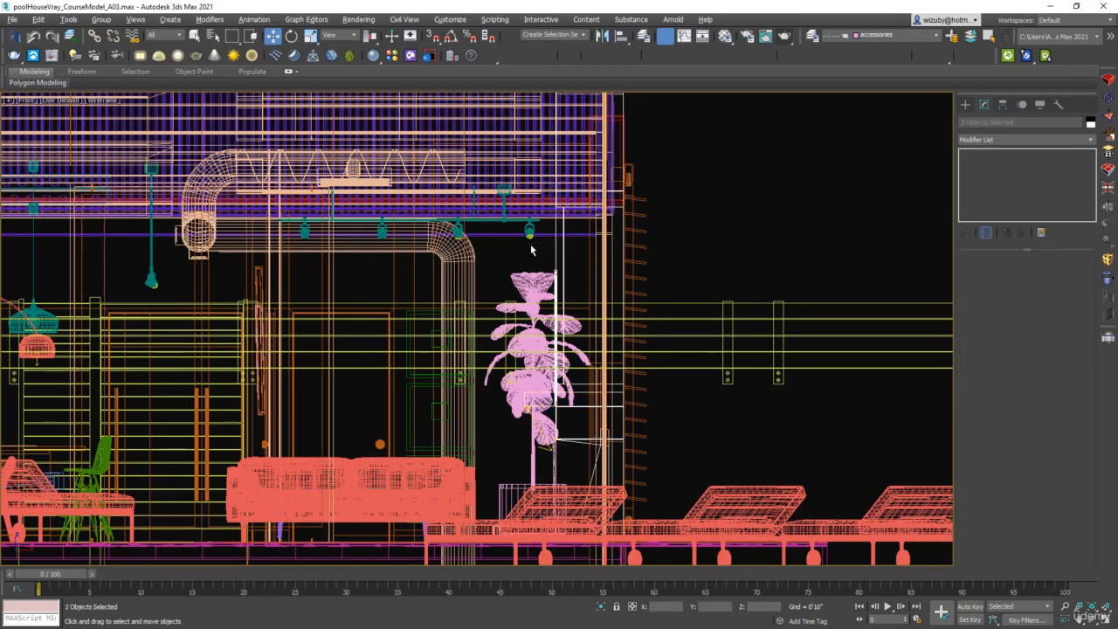
{"action": "key", "text": "alt+q"}
{"action": "scroll", "coordinate": [476, 514], "scroll_direction": "up", "scroll_amount": 5}
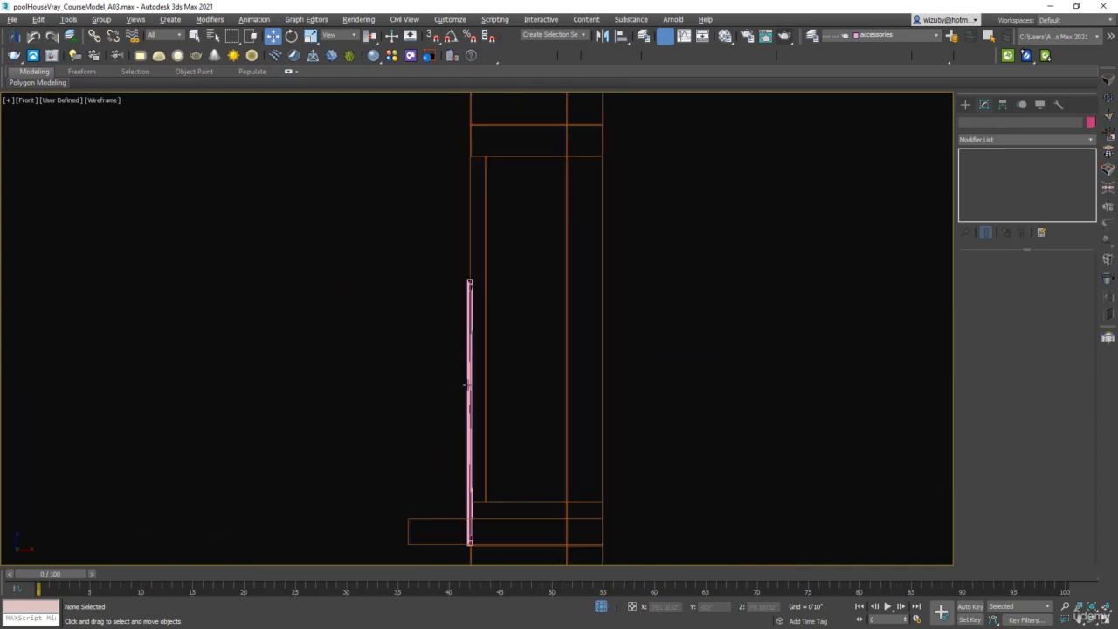
{"action": "left_click", "coordinate": [468, 381]}
{"action": "left_click_drag", "start_coordinate": [468, 381], "coordinate": [479, 289]}
{"action": "key", "text": "l"}
{"action": "key", "text": "z"}
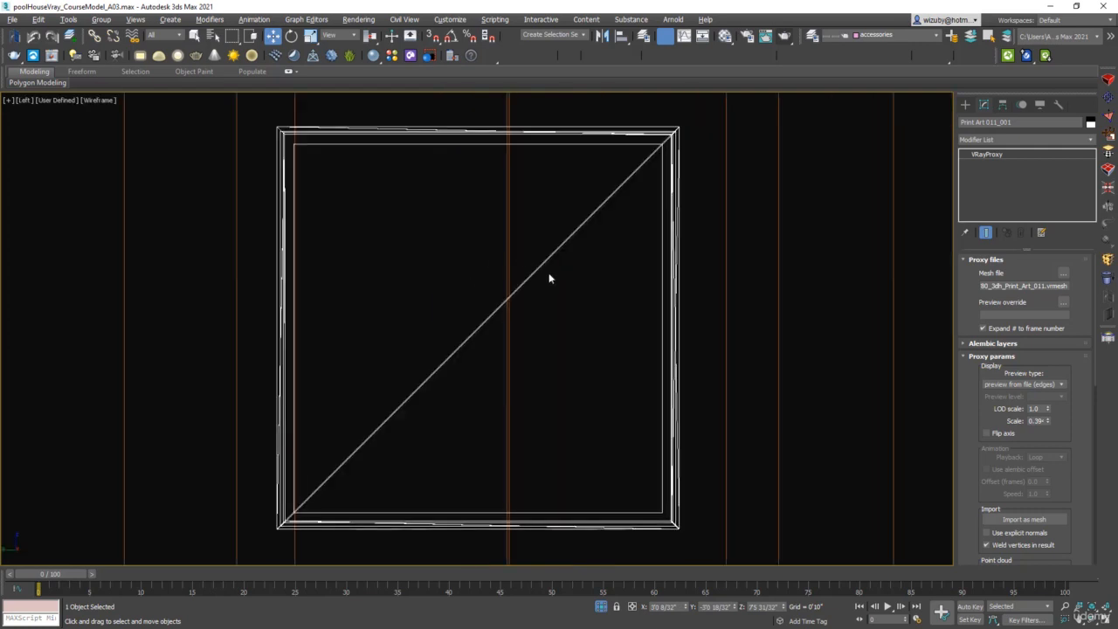
Scale the print art down in left view and nudge it to sit just above the wall panel's lower wood band
{"action": "scroll", "coordinate": [548, 277], "scroll_direction": "down", "scroll_amount": 5}
{"action": "key", "text": "F3"}
{"action": "scroll", "coordinate": [546, 284], "scroll_direction": "up", "scroll_amount": 4}
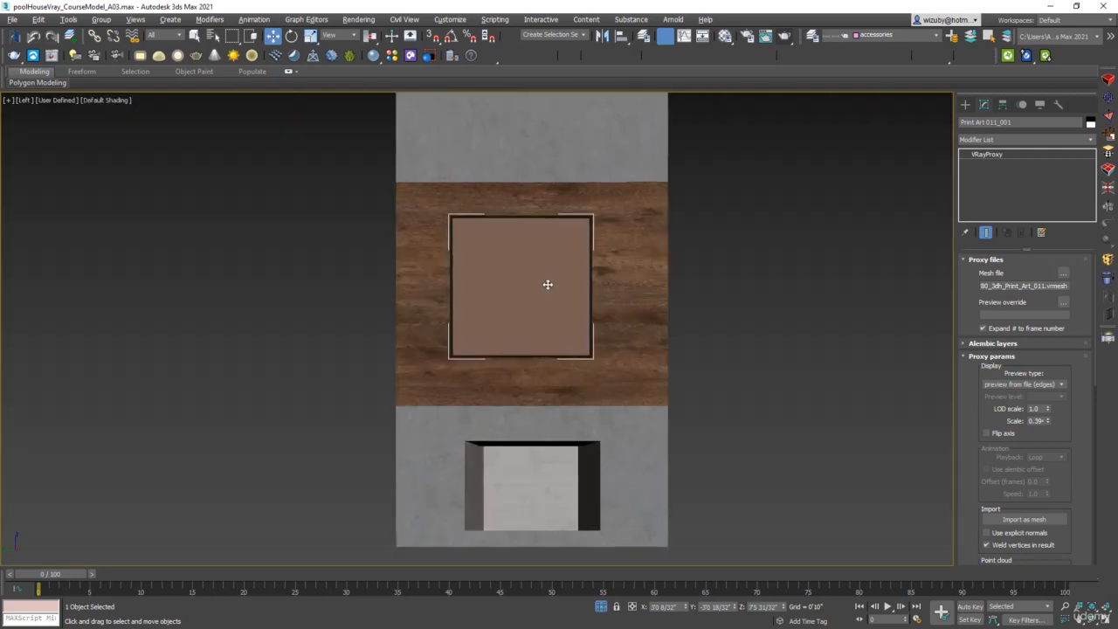
{"action": "key", "text": "F4"}
{"action": "key", "text": "r"}
{"action": "left_click_drag", "start_coordinate": [569, 284], "coordinate": [544, 269]}
{"action": "scroll", "coordinate": [623, 374], "scroll_direction": "up", "scroll_amount": 6}
{"action": "scroll", "coordinate": [623, 374], "scroll_direction": "down", "scroll_amount": 3}
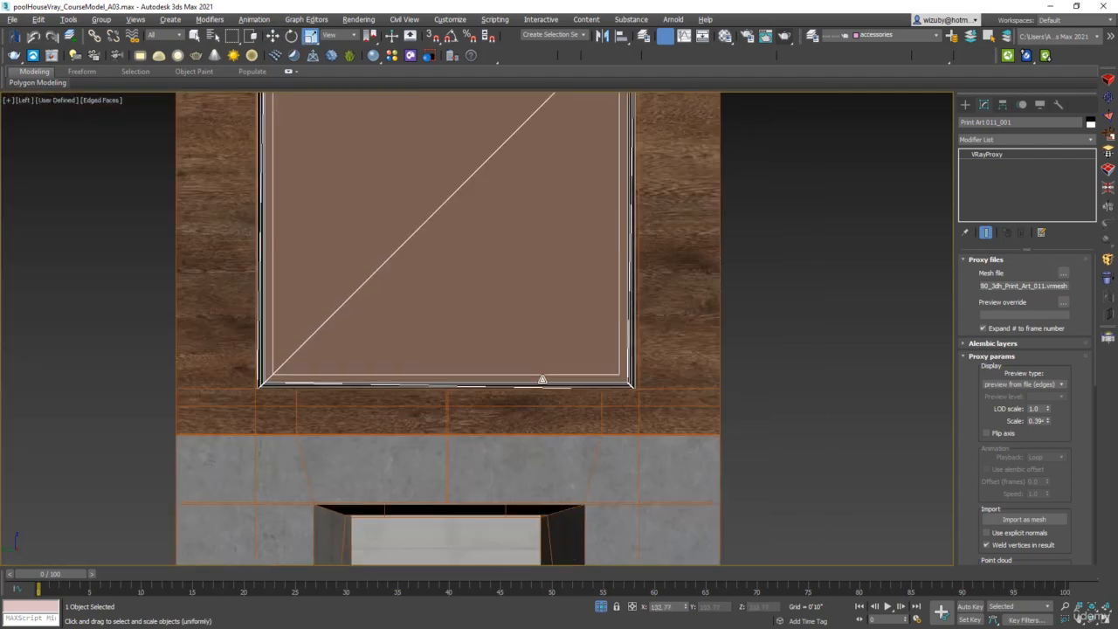
{"action": "scroll", "coordinate": [269, 374], "scroll_direction": "up", "scroll_amount": 3}
{"action": "key", "text": "w"}
{"action": "left_click_drag", "start_coordinate": [269, 373], "coordinate": [270, 366]}
Select the fireplace wall panel's vertices and move them to fit around the print art frame
{"action": "scroll", "coordinate": [270, 367], "scroll_direction": "down", "scroll_amount": 7}
{"action": "scroll", "coordinate": [421, 325], "scroll_direction": "up", "scroll_amount": 2}
{"action": "left_click", "coordinate": [616, 281]}
{"action": "left_click", "coordinate": [984, 174]}
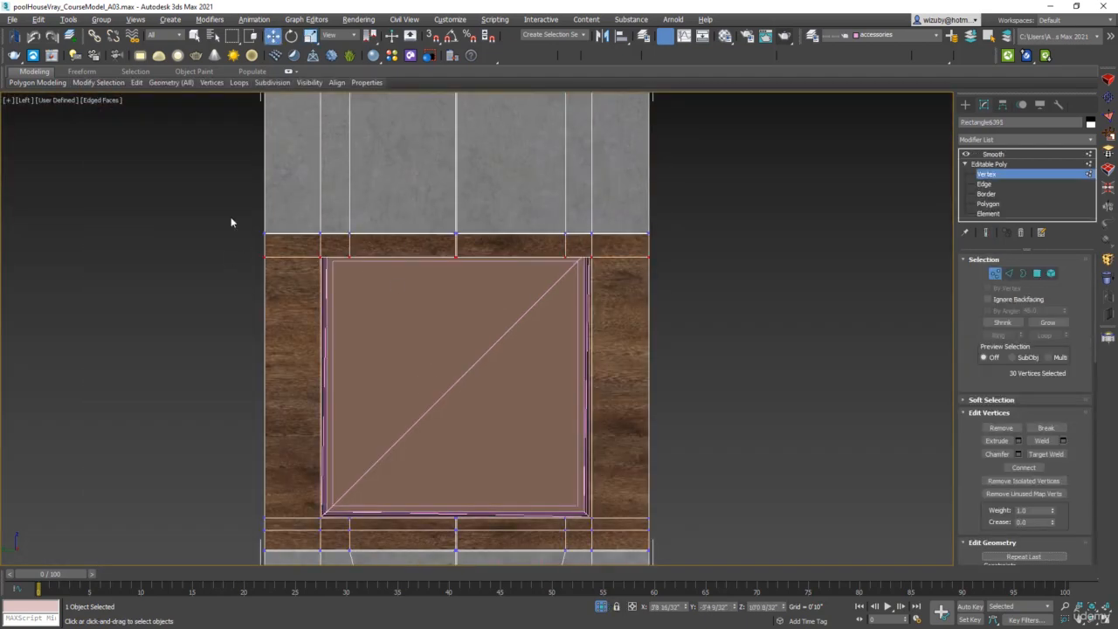
{"action": "left_click_drag", "start_coordinate": [233, 222], "coordinate": [685, 272]}
{"action": "key", "text": "space"}
{"action": "scroll", "coordinate": [557, 264], "scroll_direction": "up", "scroll_amount": 7}
{"action": "scroll", "coordinate": [559, 226], "scroll_direction": "down", "scroll_amount": 6}
{"action": "middle_click_drag", "start_coordinate": [554, 187], "coordinate": [603, 354], "text": "alt"}
{"action": "scroll", "coordinate": [481, 414], "scroll_direction": "up", "scroll_amount": 7}
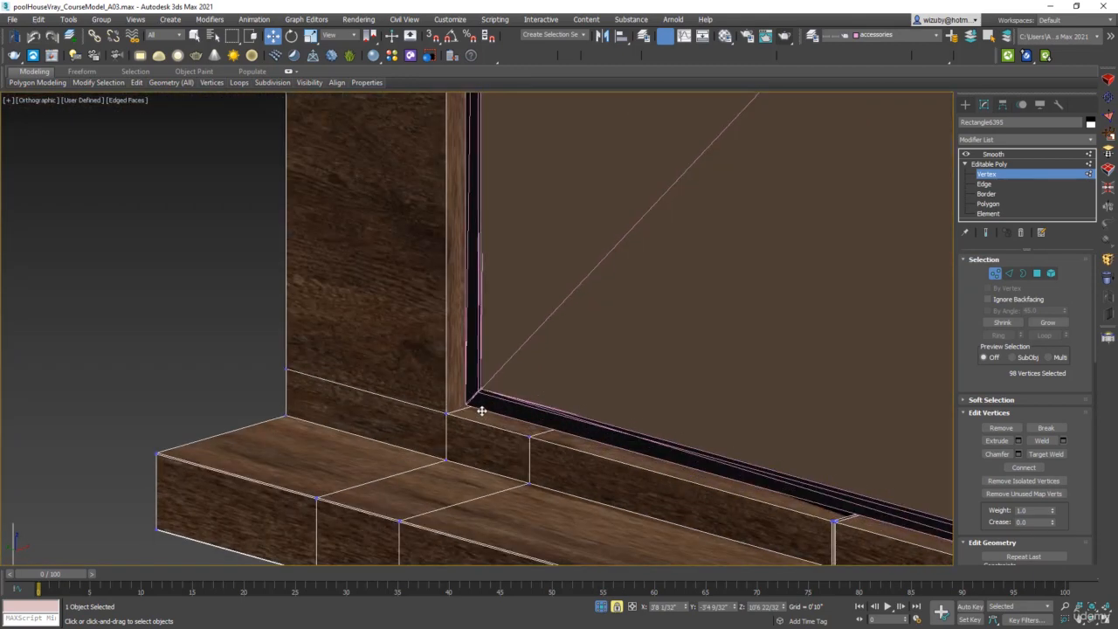
{"action": "scroll", "coordinate": [486, 407], "scroll_direction": "down", "scroll_amount": 9}
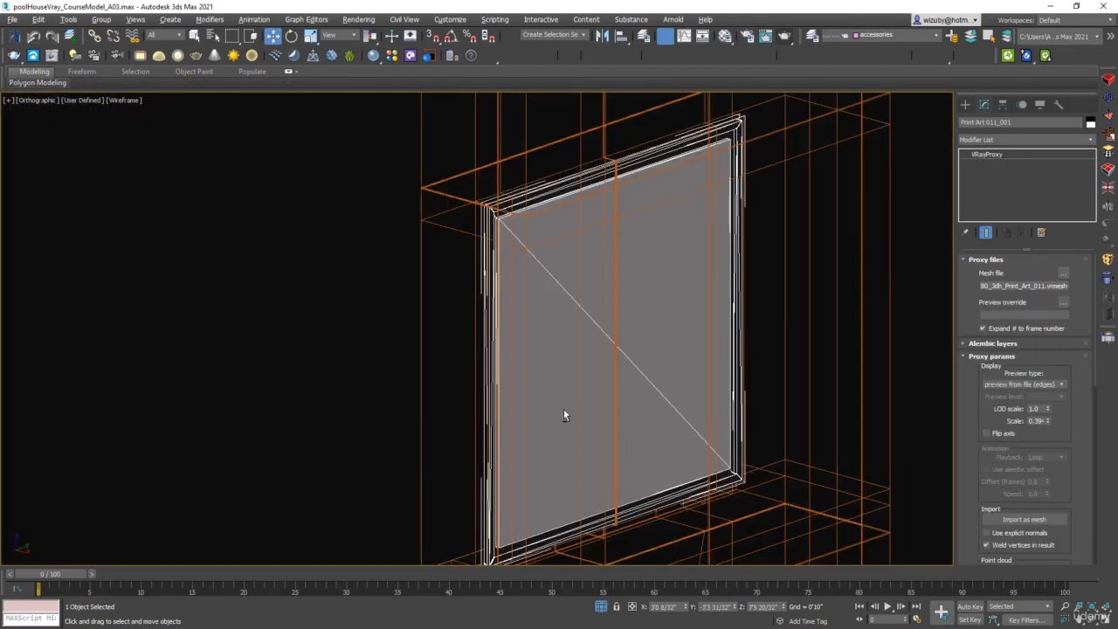
{"action": "middle_click_drag", "start_coordinate": [563, 411], "coordinate": [660, 414], "text": "alt"}
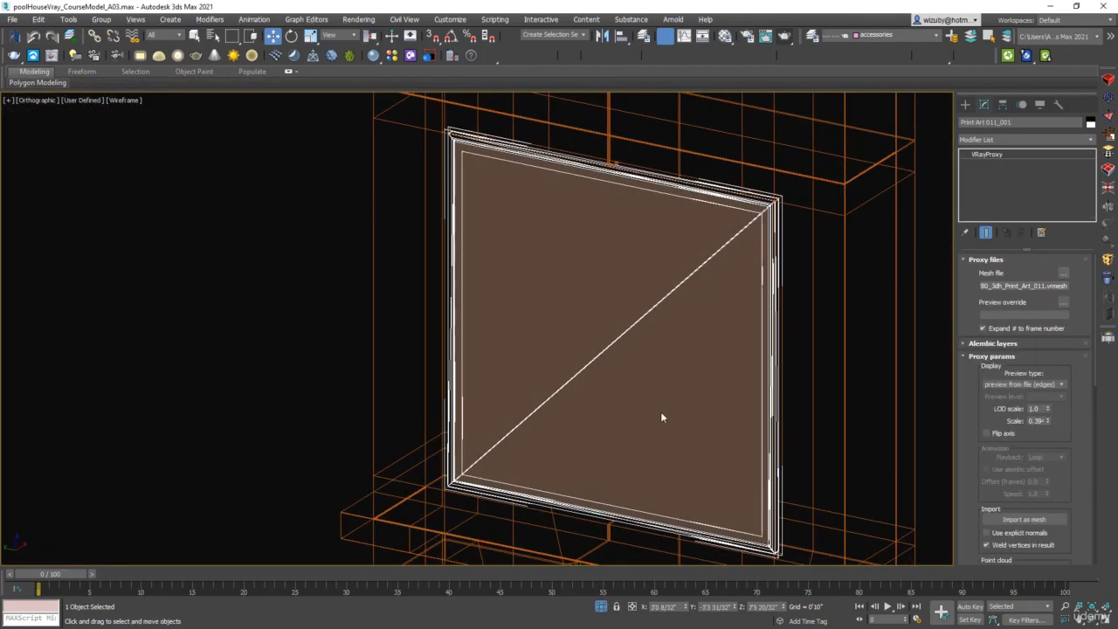
Return the viewport to the VRayCam002 camera view
{"action": "key", "text": "e"}
{"action": "left_click_drag", "start_coordinate": [563, 391], "coordinate": [772, 413]}
{"action": "key", "text": "c"}
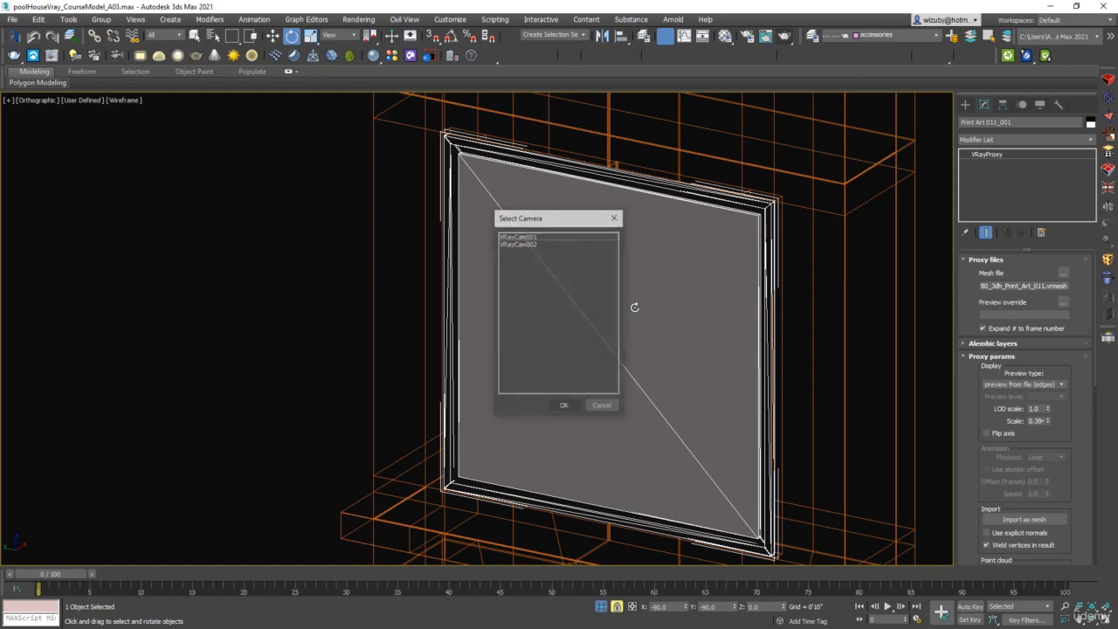
{"action": "left_click", "coordinate": [531, 243]}
{"action": "left_click", "coordinate": [560, 406]}
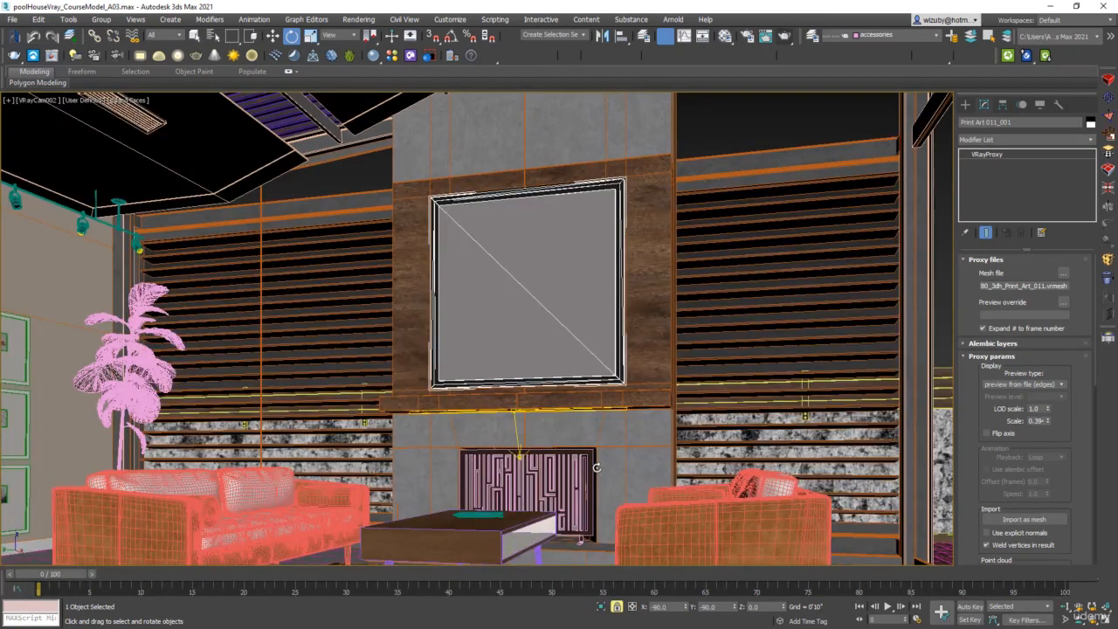
Toggle the safe frame to compare the camera framing of the fireplace wall
{"action": "key", "text": "shift+f"}
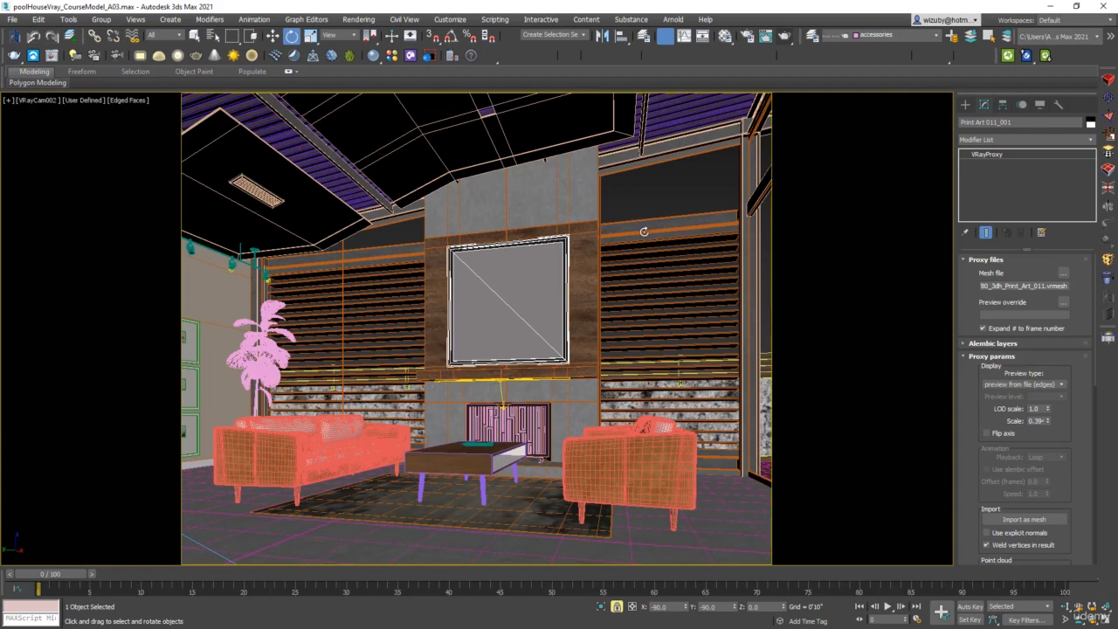
{"action": "key", "text": "shift+f"}
{"action": "key", "text": "shift+f"}
{"action": "key", "text": "shift+f"}
{"action": "key", "text": "shift+f"}
{"action": "key", "text": "shift+f"}
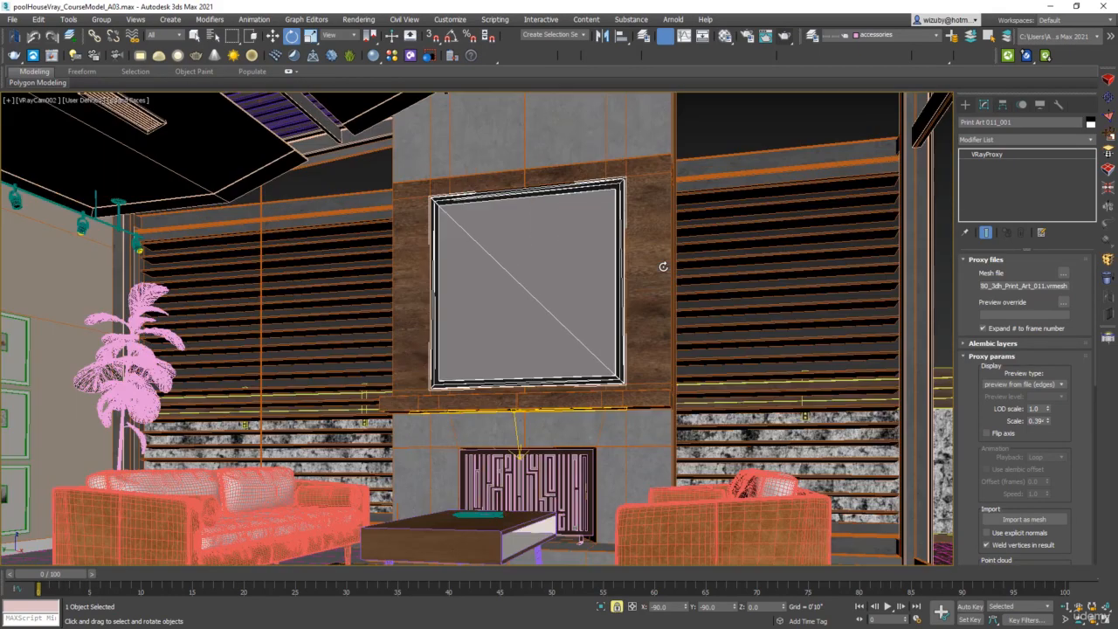
{"action": "key", "text": "shift+f"}
{"action": "key", "text": "shift+f"}
{"action": "key", "text": "shift+f"}
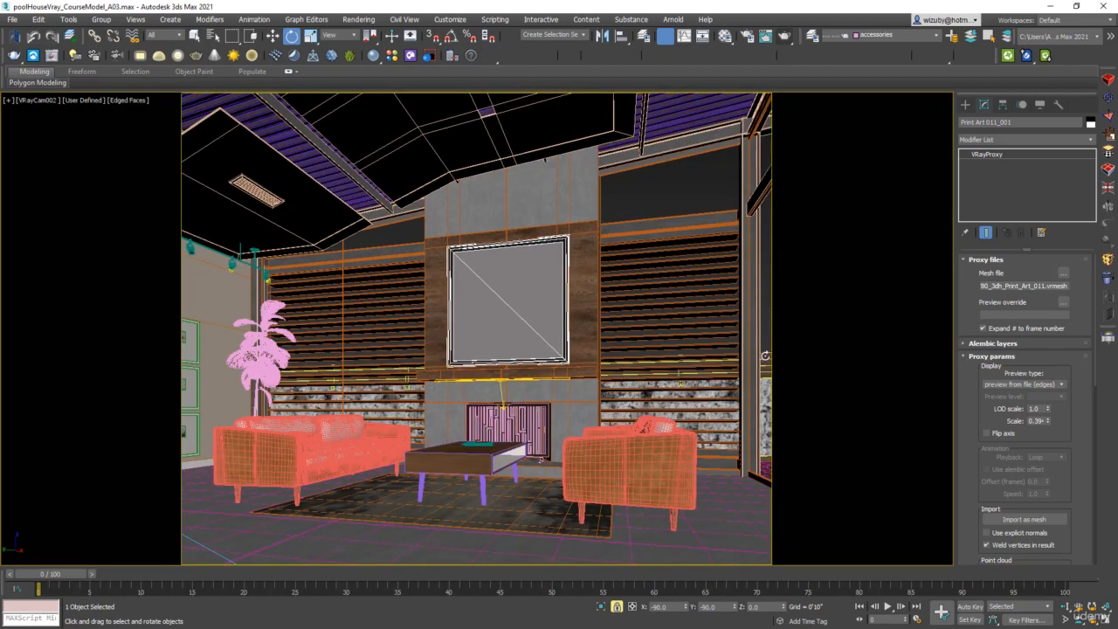
{"action": "key", "text": "shift+f"}
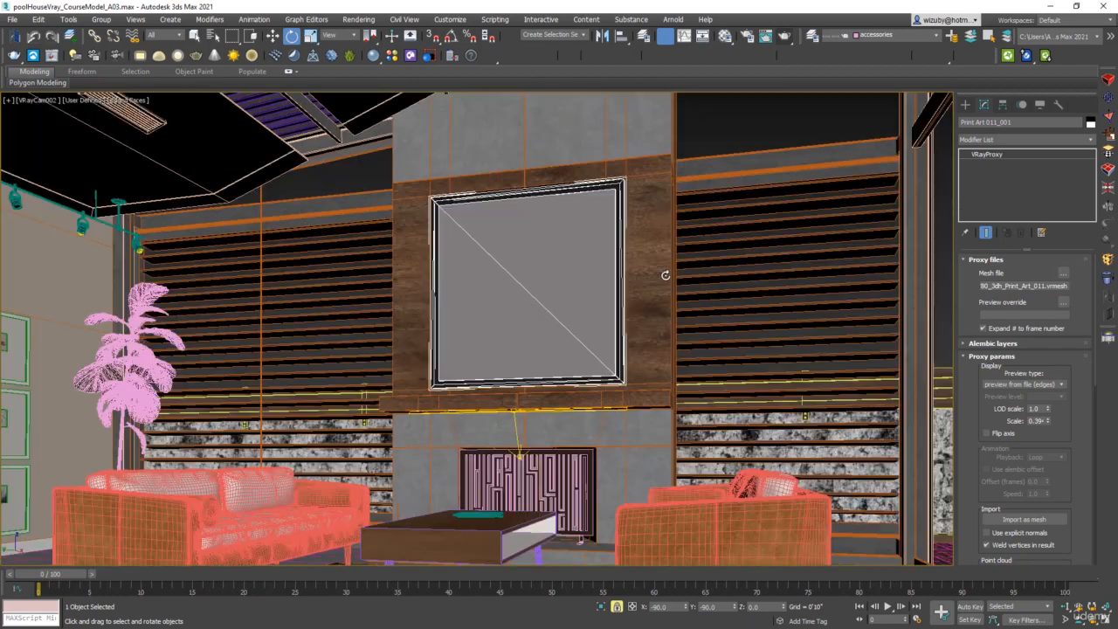
{"action": "key", "text": "shift+f"}
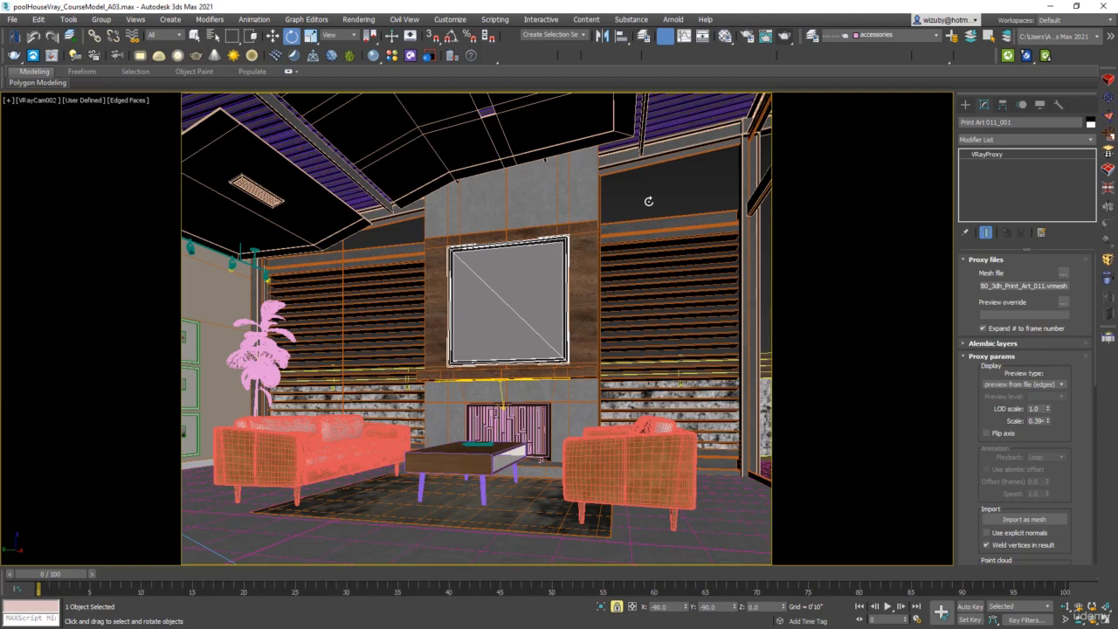
Select the potted plant beside the sofa and browse the Cosmos Vases & planters models
{"action": "key", "text": "F3"}
{"action": "left_click", "coordinate": [258, 364]}
{"action": "key", "text": "F3"}
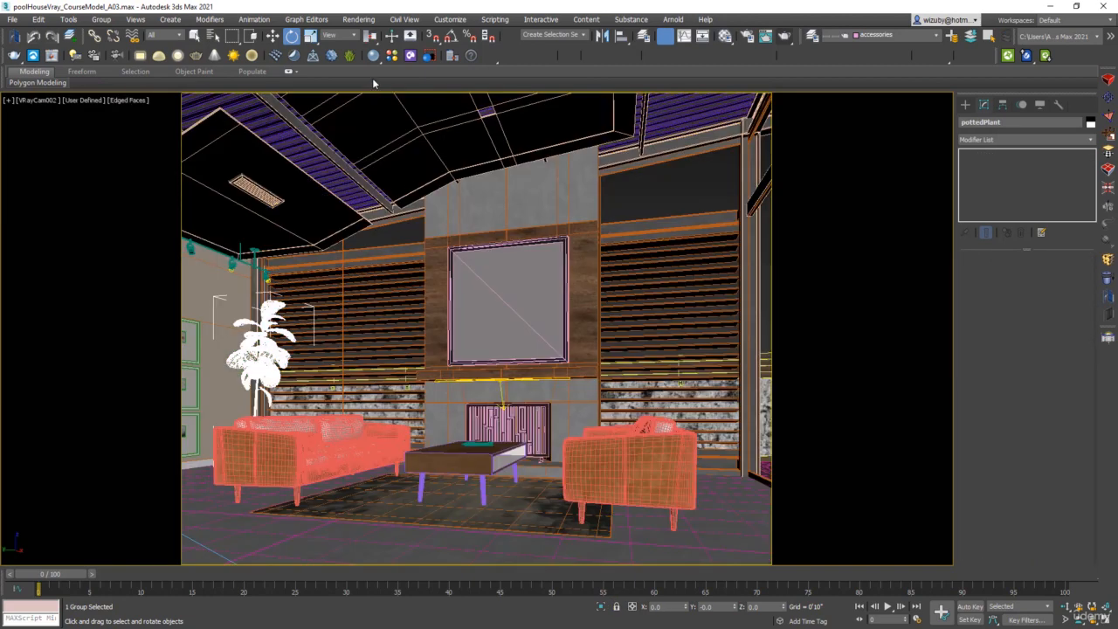
{"action": "left_click", "coordinate": [410, 57]}
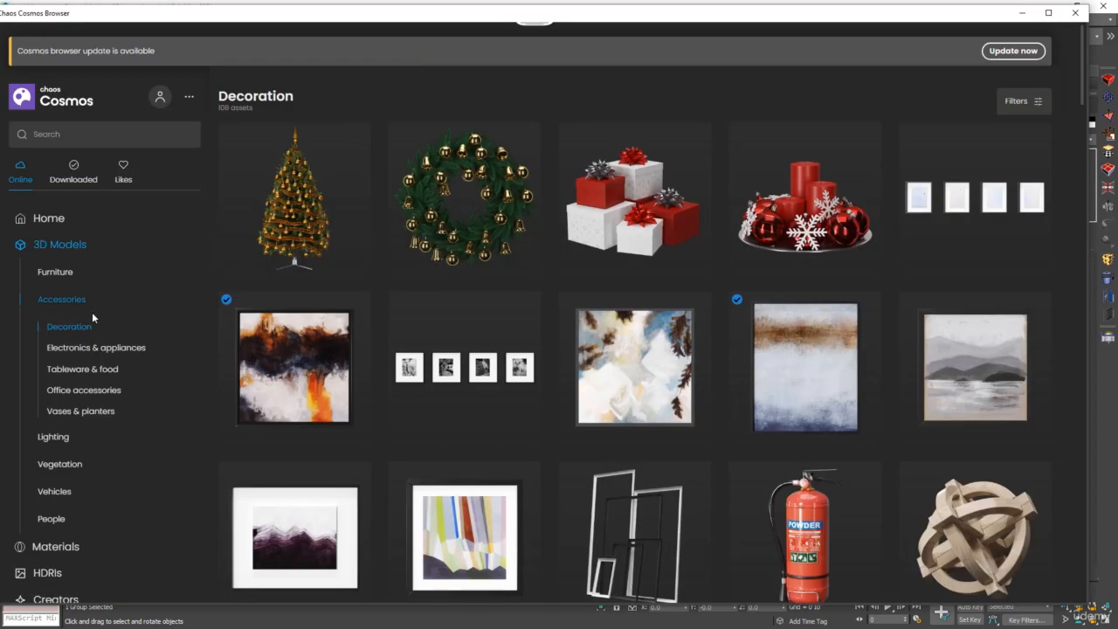
{"action": "left_click", "coordinate": [80, 410]}
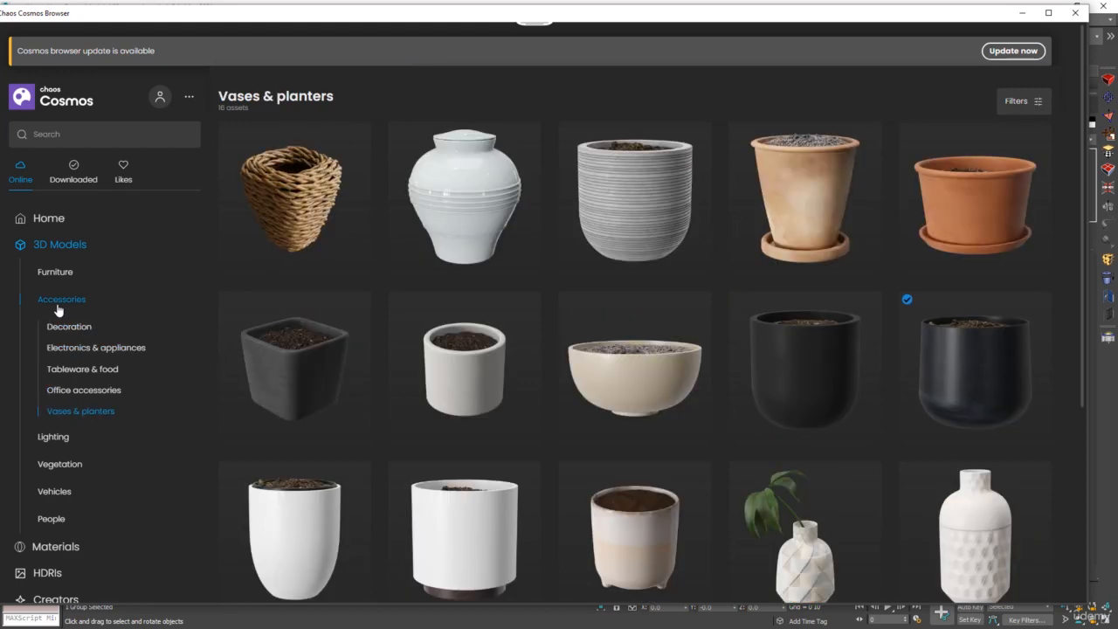
{"action": "scroll", "coordinate": [690, 393], "scroll_direction": "down", "scroll_amount": 3}
{"action": "scroll", "coordinate": [699, 395], "scroll_direction": "up", "scroll_amount": 3}
Import Indoor Plant 004 from the Cosmos Vegetation Indoor plants category
{"action": "left_click", "coordinate": [61, 244]}
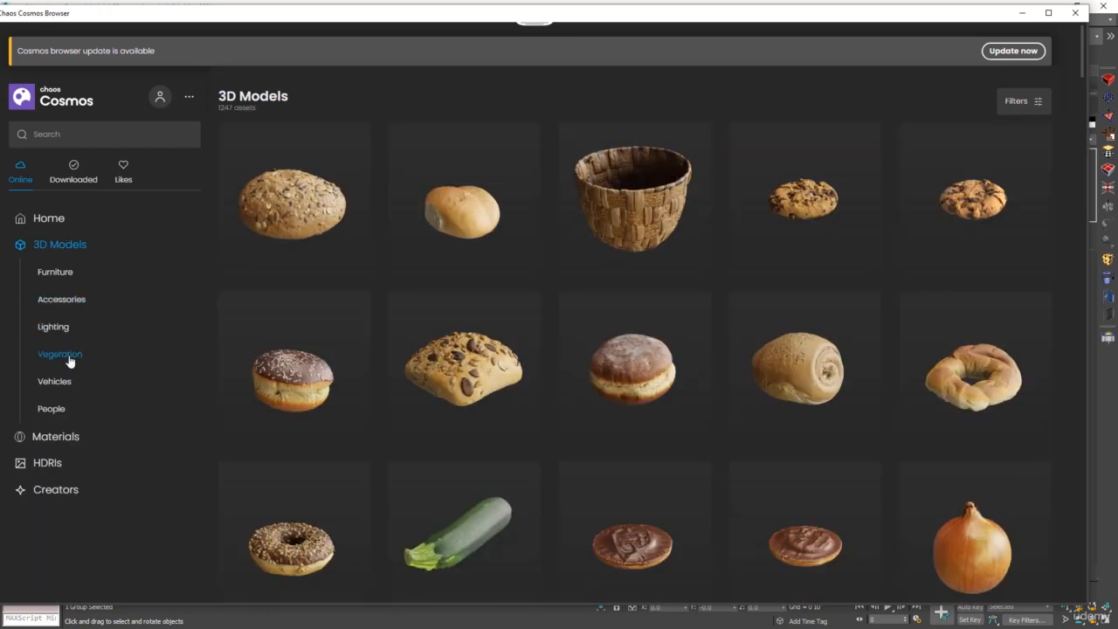
{"action": "left_click", "coordinate": [68, 357]}
{"action": "left_click", "coordinate": [74, 402]}
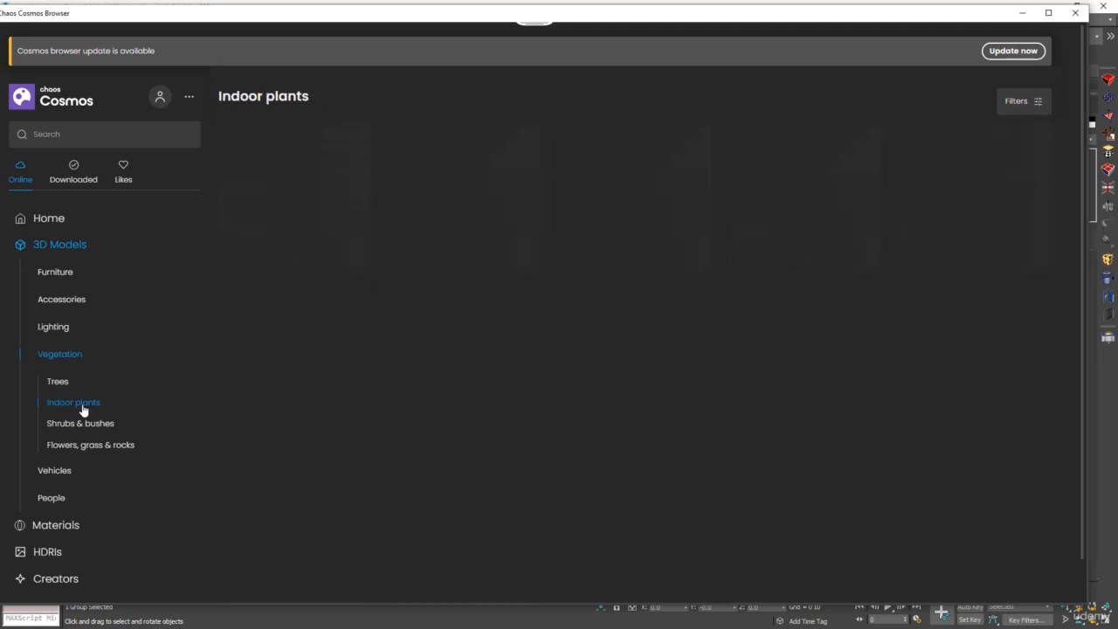
{"action": "scroll", "coordinate": [715, 311], "scroll_direction": "down", "scroll_amount": 1}
{"action": "scroll", "coordinate": [715, 318], "scroll_direction": "down", "scroll_amount": 2}
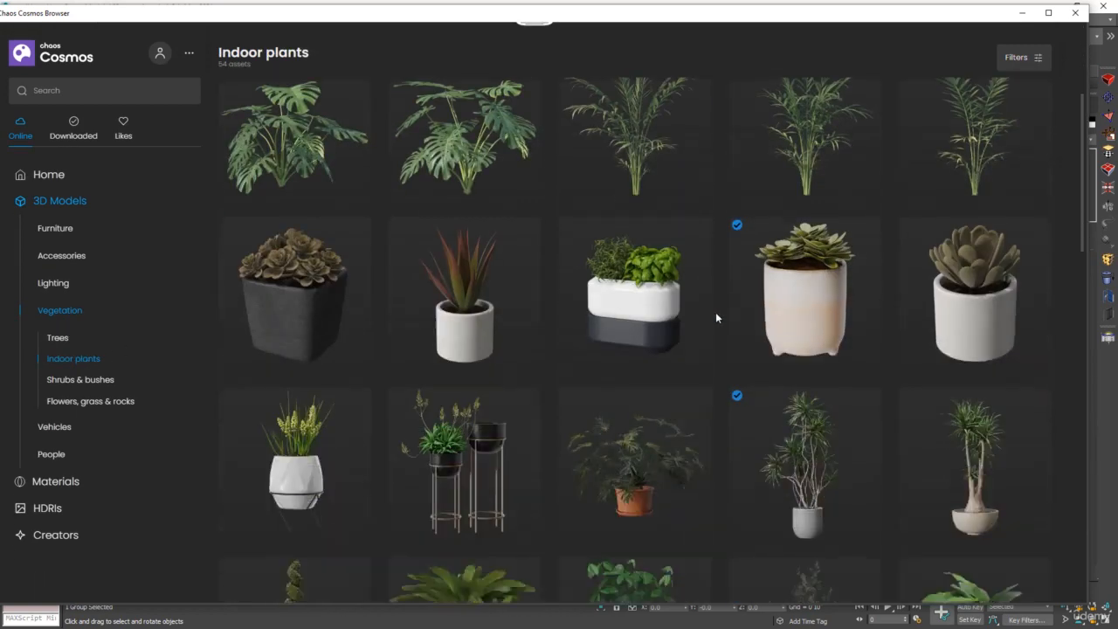
{"action": "scroll", "coordinate": [884, 377], "scroll_direction": "down", "scroll_amount": 3}
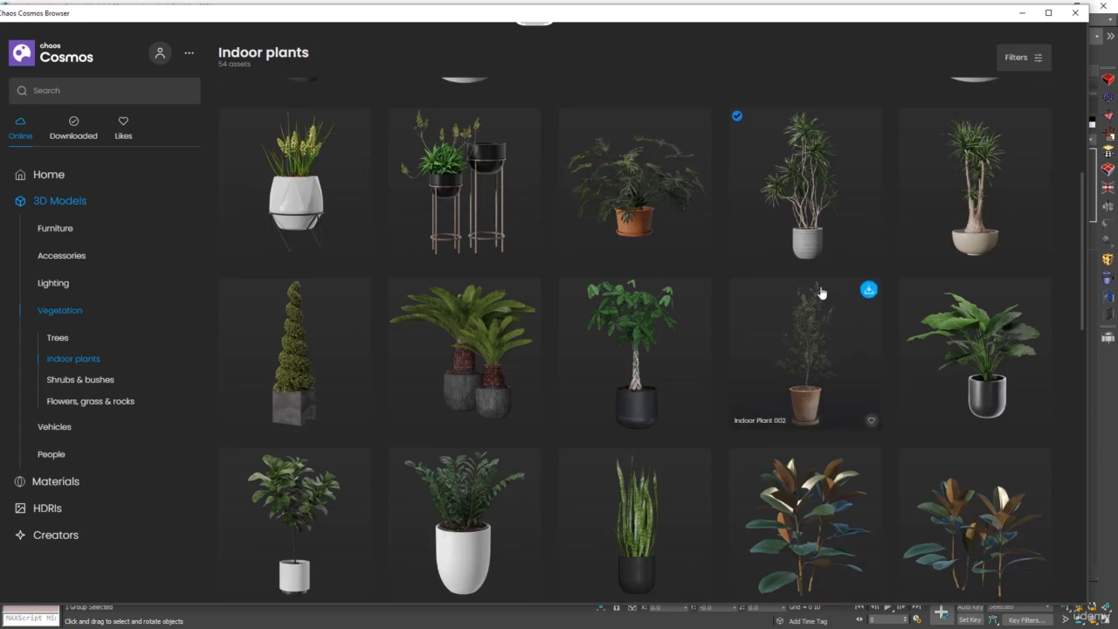
{"action": "left_click", "coordinate": [807, 202]}
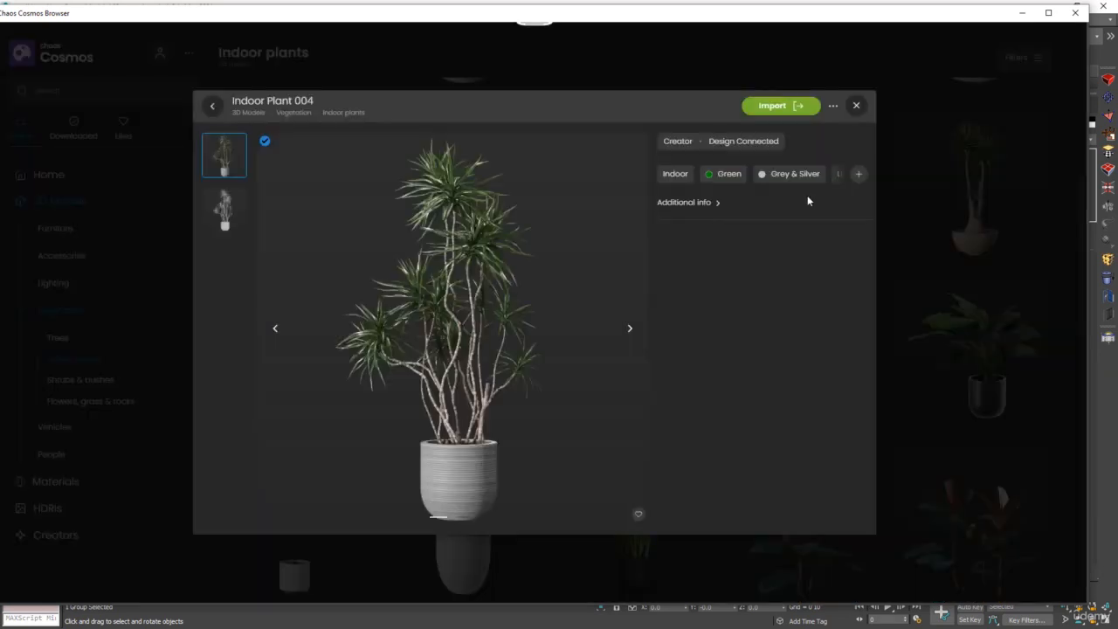
{"action": "left_click", "coordinate": [774, 107]}
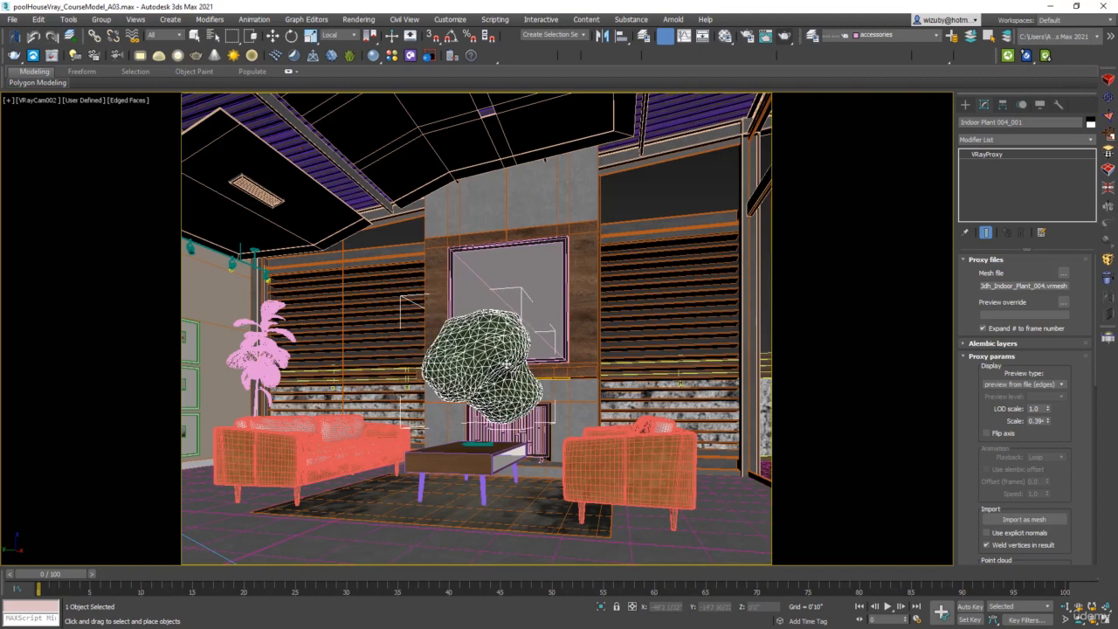
Place Indoor Plant 004 and move it beside the right armchair near the fireplace wall
{"action": "right_click", "coordinate": [443, 311]}
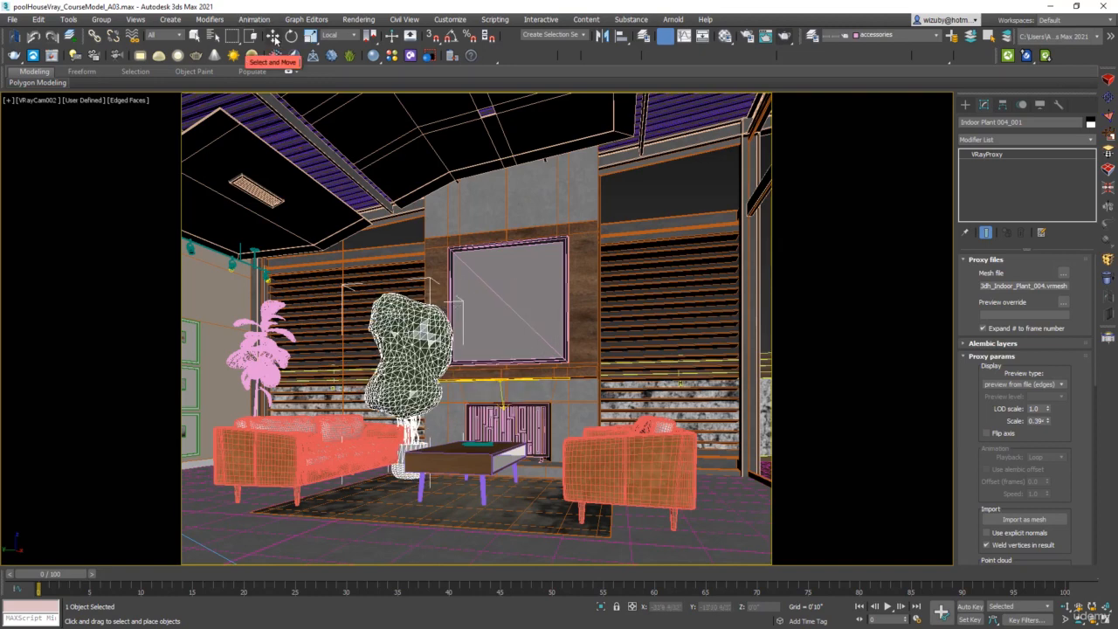
{"action": "left_click", "coordinate": [275, 38]}
{"action": "left_click_drag", "start_coordinate": [410, 336], "coordinate": [723, 305]}
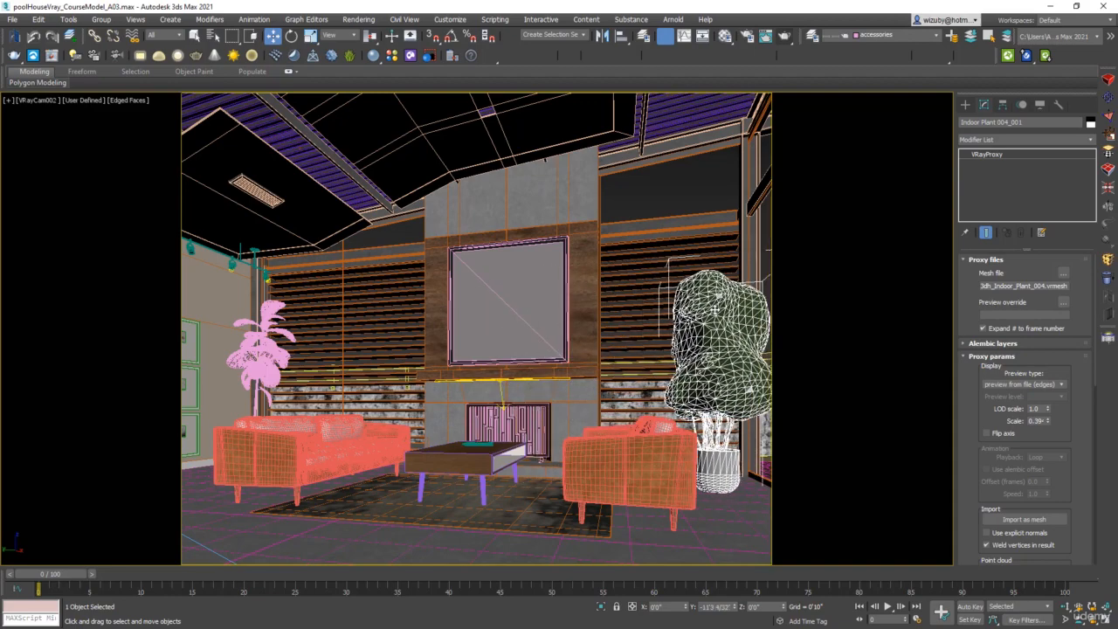
Move the indoor plant further right in top view beside the fireplace
{"action": "key", "text": "t"}
{"action": "key", "text": "F3"}
{"action": "key", "text": "z"}
{"action": "scroll", "coordinate": [562, 315], "scroll_direction": "down", "scroll_amount": 2}
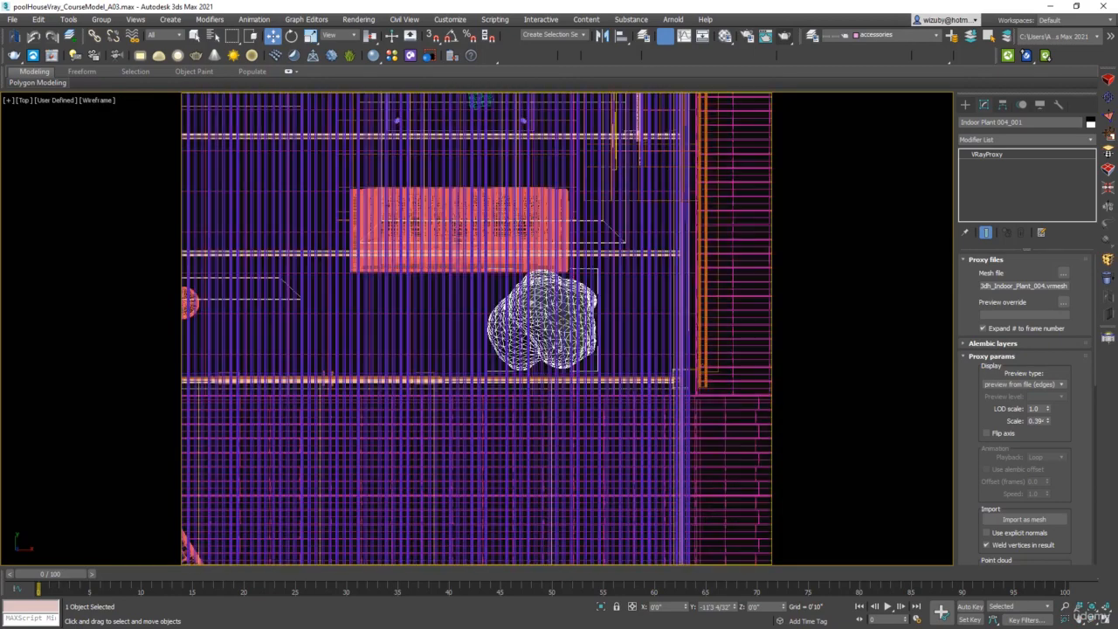
{"action": "left_click_drag", "start_coordinate": [562, 324], "coordinate": [629, 322]}
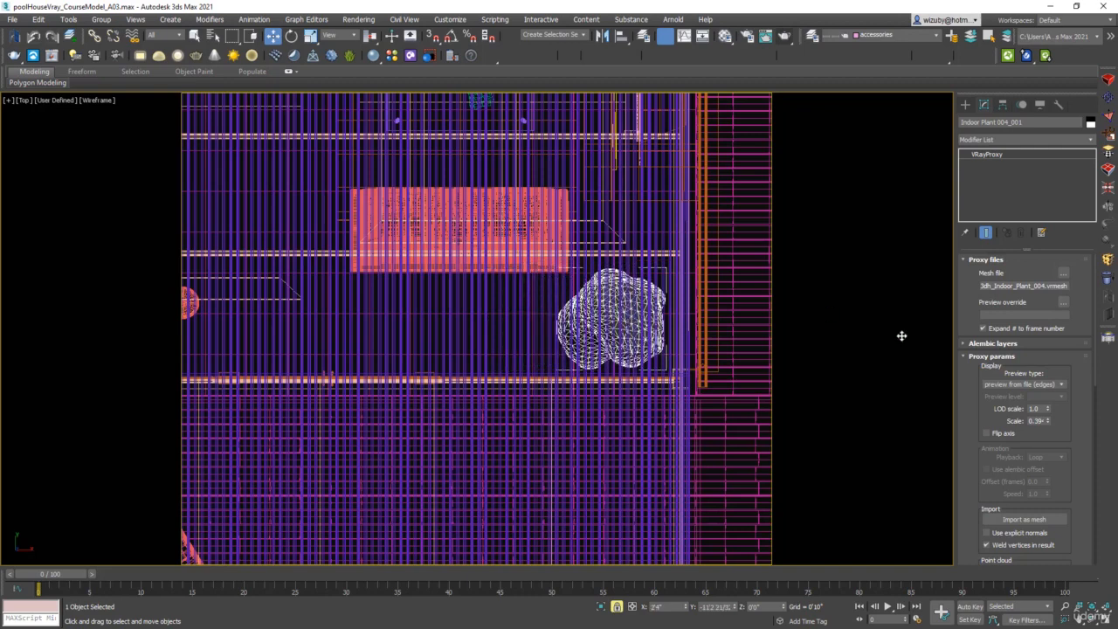
Set the indoor plant proxy's preview type to show whole mesh
{"action": "mouse_move", "coordinate": [1033, 318]}
{"action": "left_mouse_down"}
{"action": "mouse_move", "coordinate": [1036, 204]}
{"action": "mouse_move", "coordinate": [1021, 337]}
{"action": "left_mouse_up"}
{"action": "left_click", "coordinate": [1031, 386]}
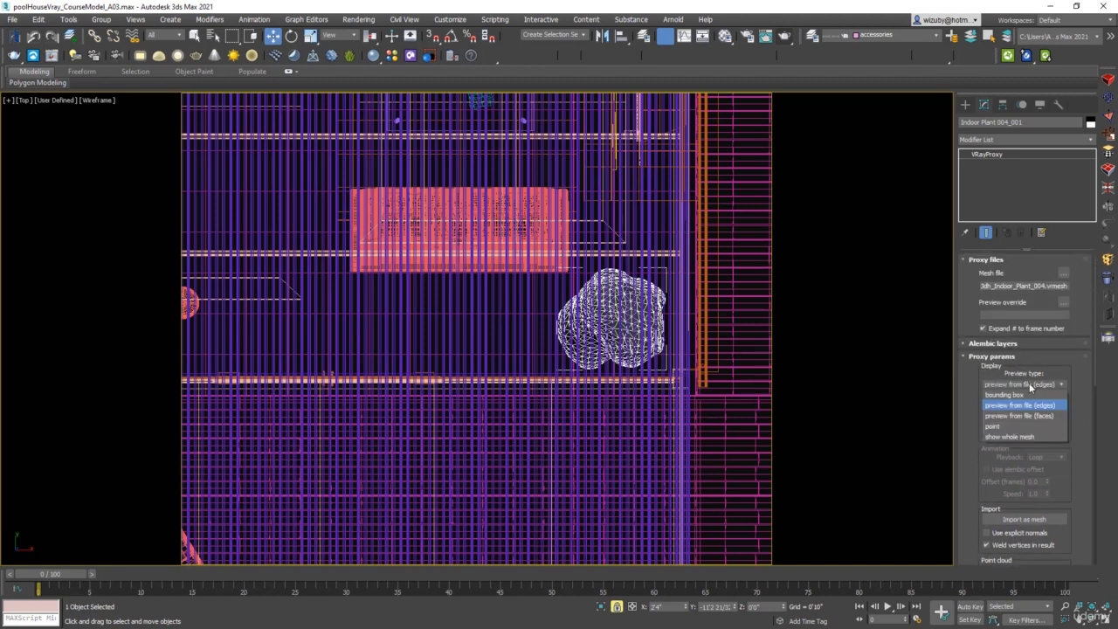
{"action": "left_click", "coordinate": [1011, 433]}
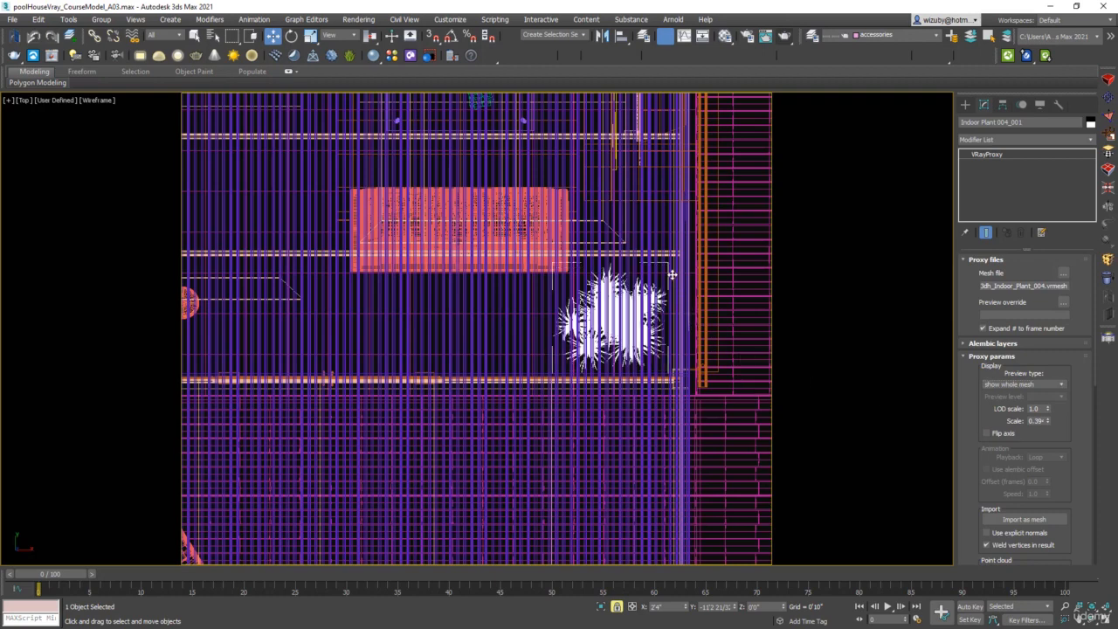
Switch to the VRayCam002 camera view and nudge the indoor plant slightly right beside the armchair
{"action": "key", "text": "c"}
{"action": "left_click", "coordinate": [518, 243]}
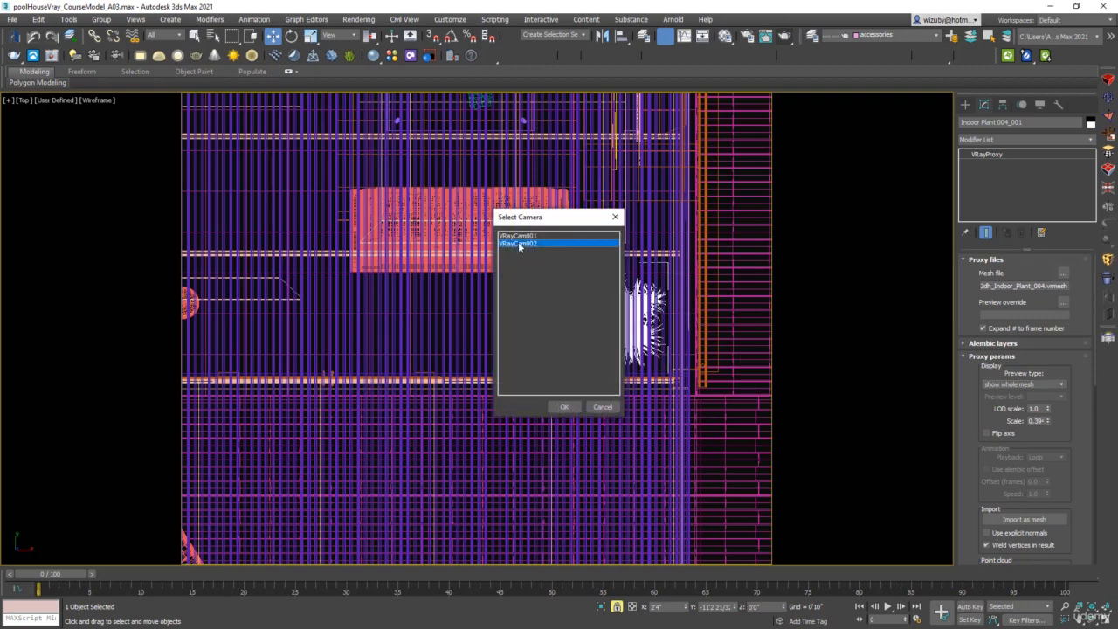
{"action": "left_click", "coordinate": [575, 408]}
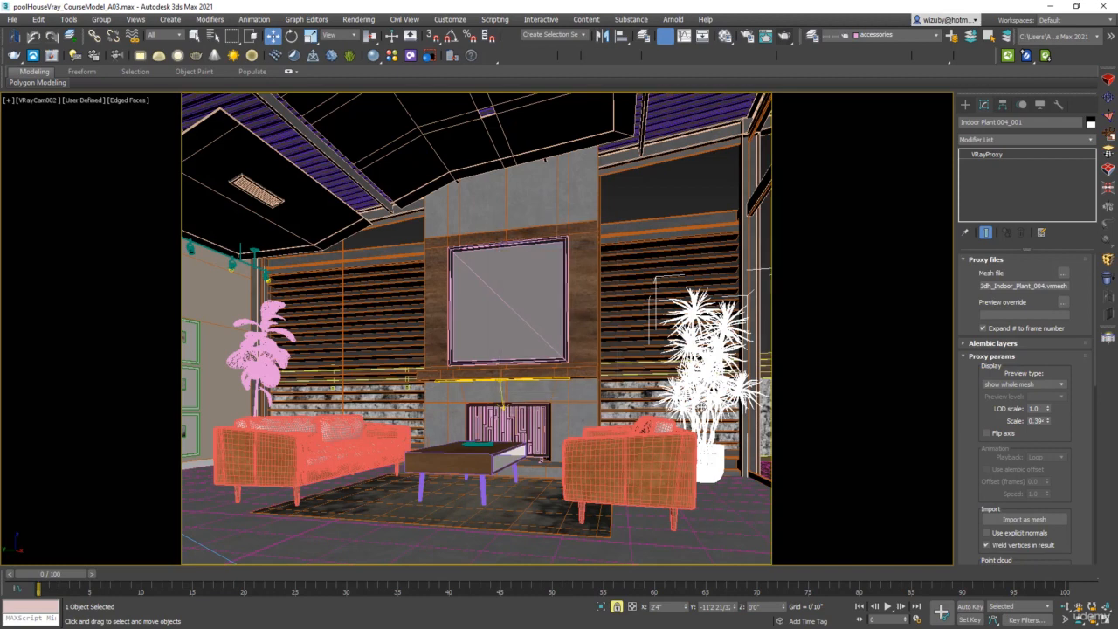
{"action": "mouse_move", "coordinate": [703, 405]}
{"action": "left_mouse_down"}
{"action": "mouse_move", "coordinate": [710, 413]}
{"action": "mouse_move", "coordinate": [715, 387]}
{"action": "left_mouse_up"}
{"action": "key", "text": "e"}
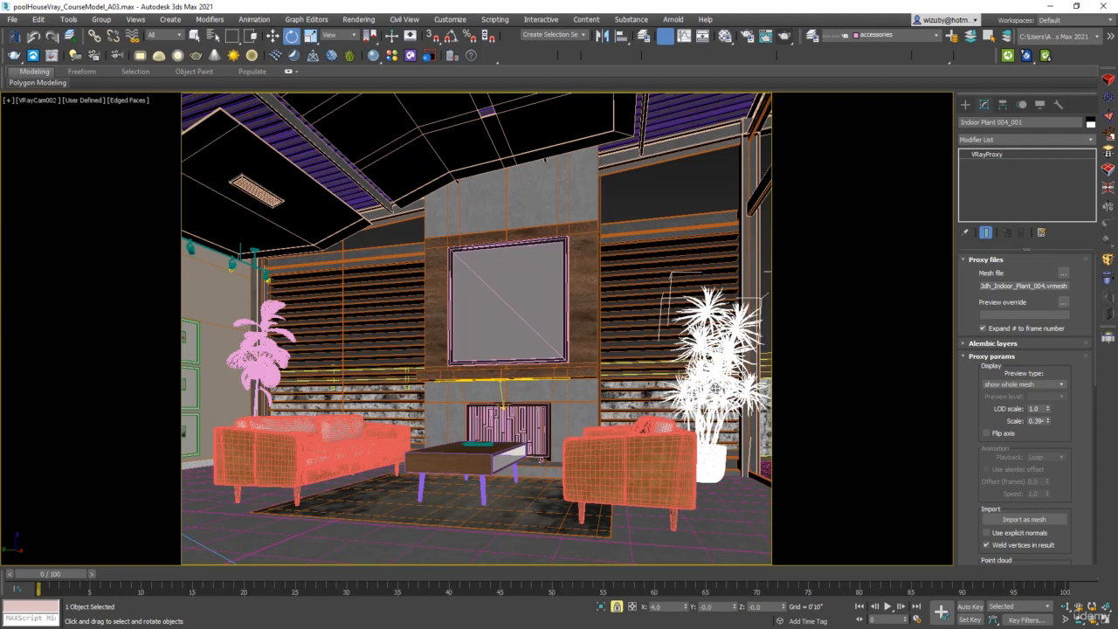
{"action": "key", "text": "ctrl+z"}
{"action": "key", "text": "w"}
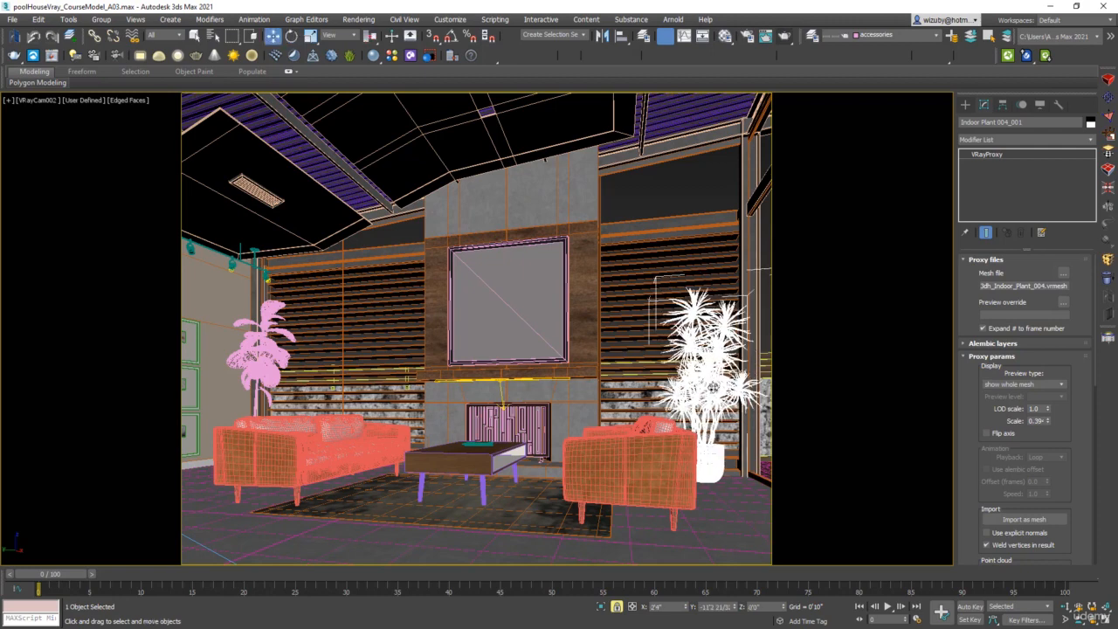
{"action": "left_click_drag", "start_coordinate": [713, 387], "coordinate": [730, 385]}
Reposition the indoor plant in top view and return to the VRayCam002 camera view
{"action": "key", "text": "t"}
{"action": "key", "text": "z"}
{"action": "key", "text": "F3"}
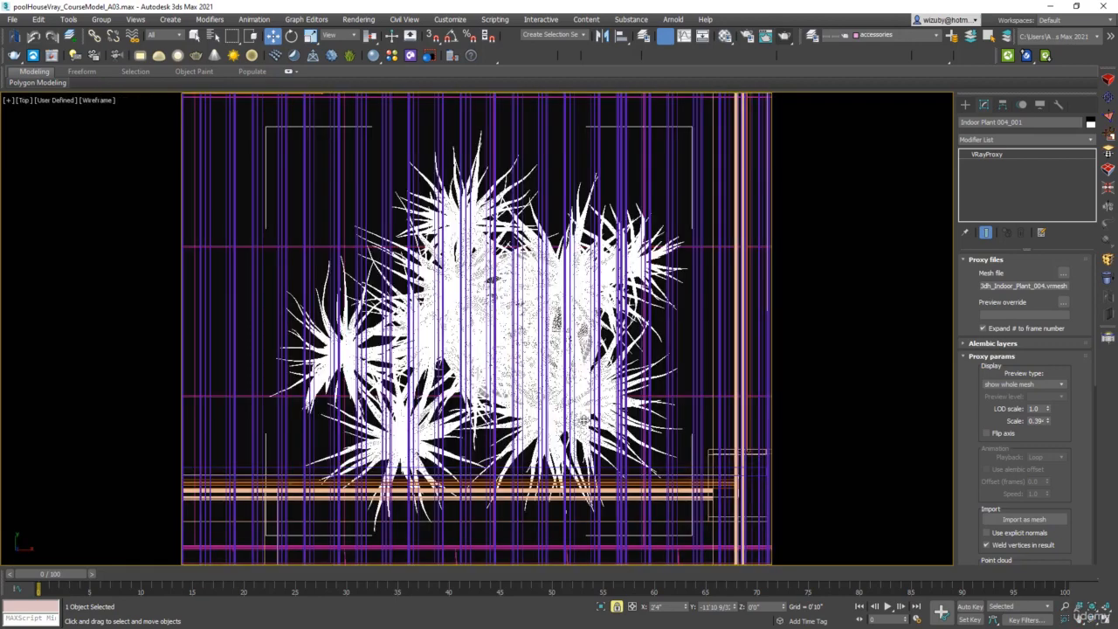
{"action": "left_click_drag", "start_coordinate": [568, 427], "coordinate": [538, 353]}
{"action": "key", "text": "e"}
{"action": "key", "text": "c"}
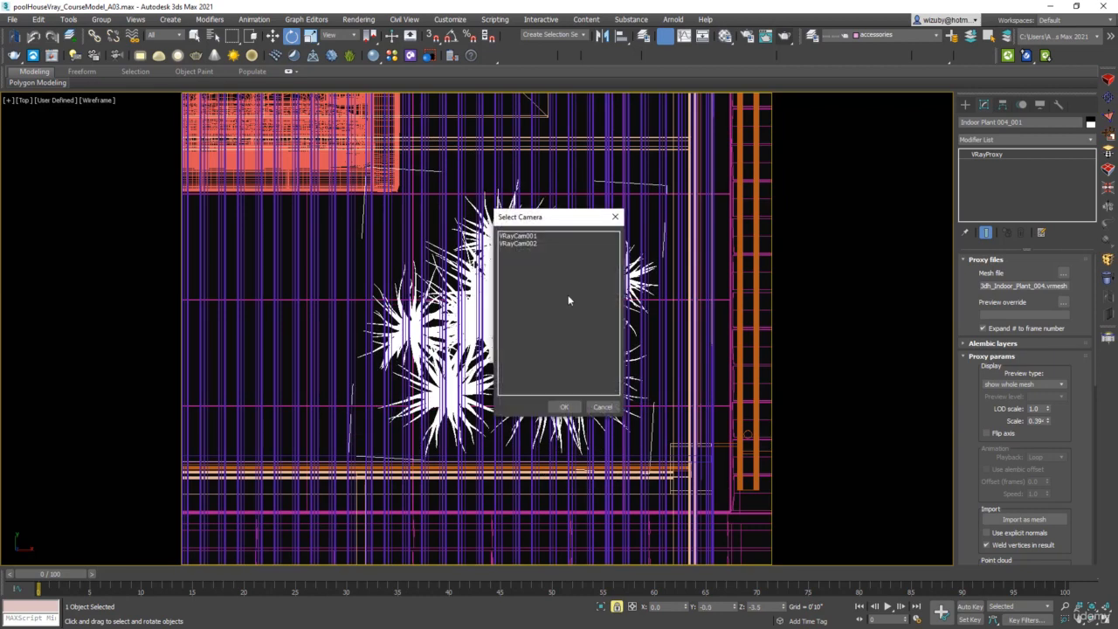
{"action": "left_click", "coordinate": [538, 245]}
{"action": "left_click", "coordinate": [564, 407]}
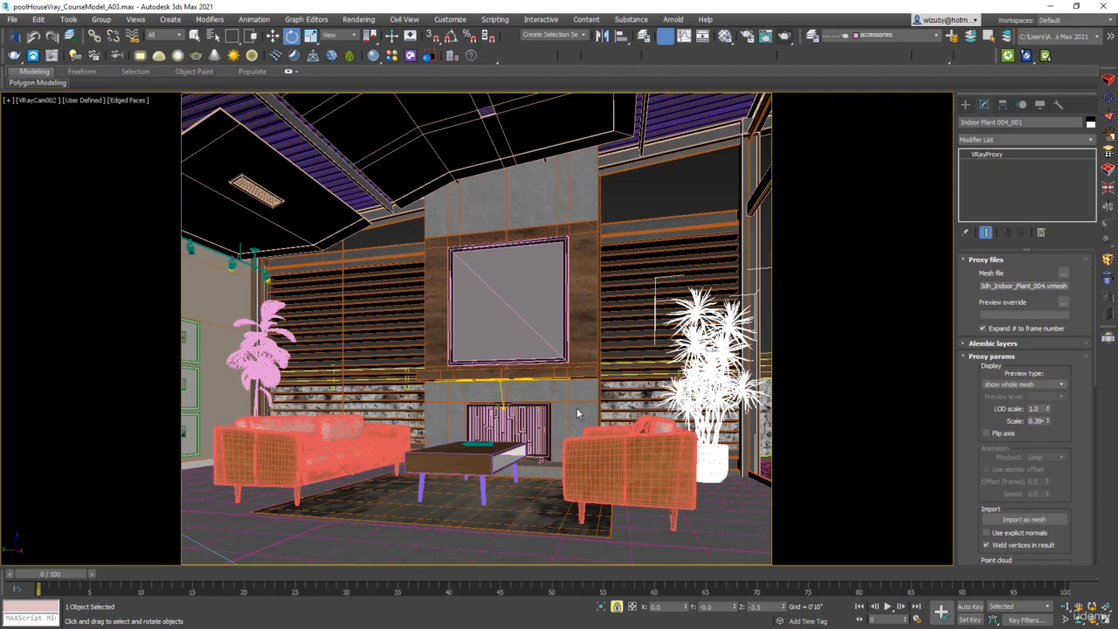
Compare the indoor plant with the potted plant beside the sofa by selecting each in turn, then reopen the Cosmos browser
{"action": "left_click", "coordinate": [688, 521]}
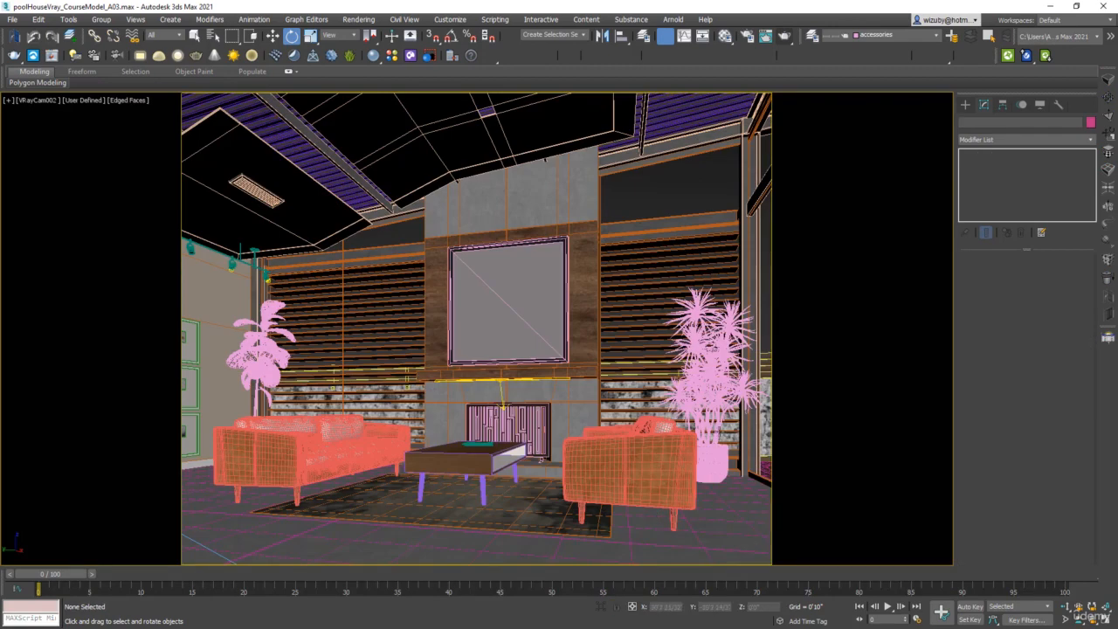
{"action": "left_click", "coordinate": [708, 453]}
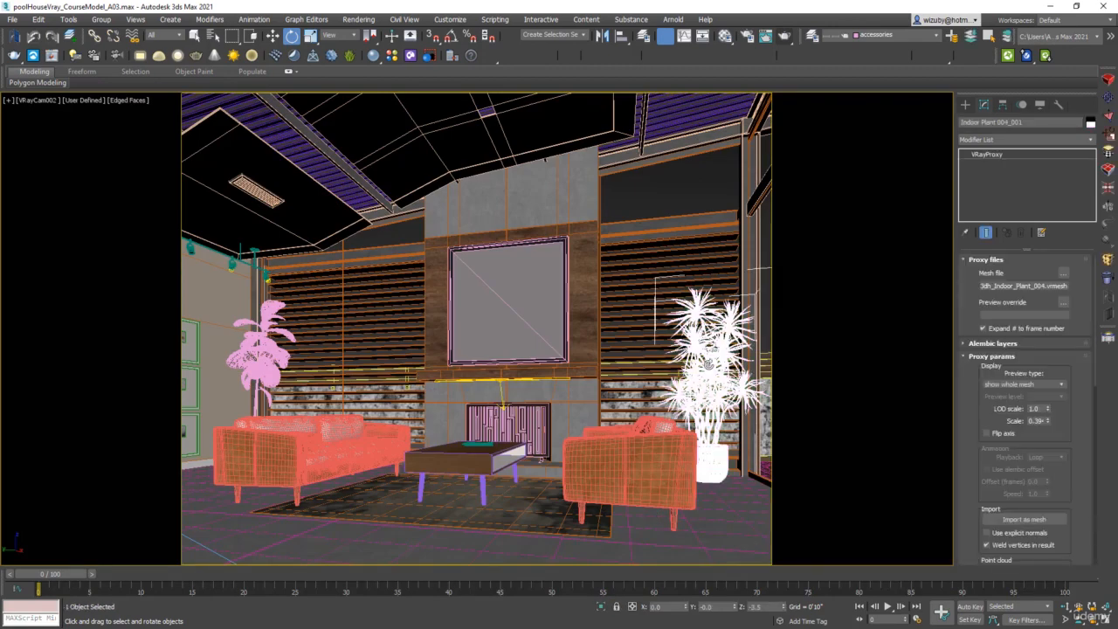
{"action": "left_click", "coordinate": [264, 358]}
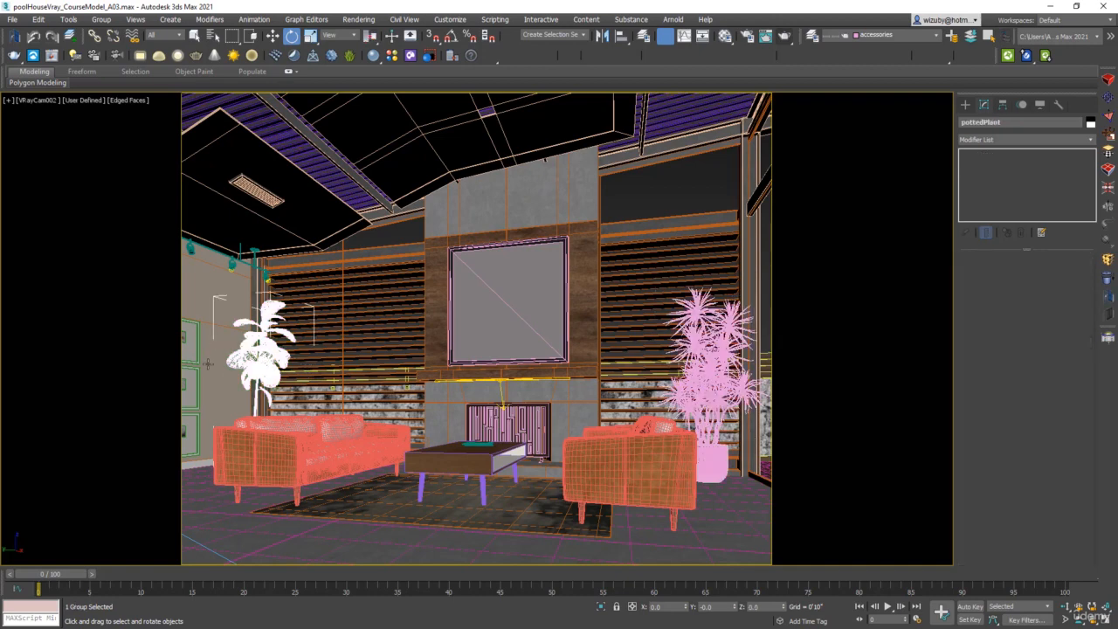
{"action": "left_click", "coordinate": [704, 384]}
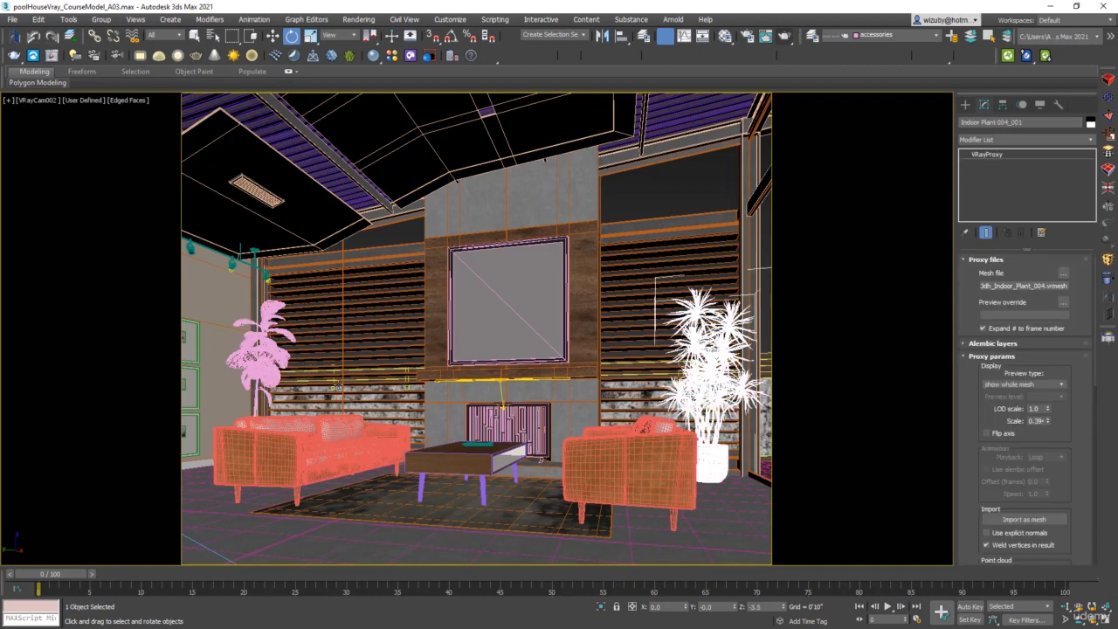
{"action": "left_click", "coordinate": [260, 365]}
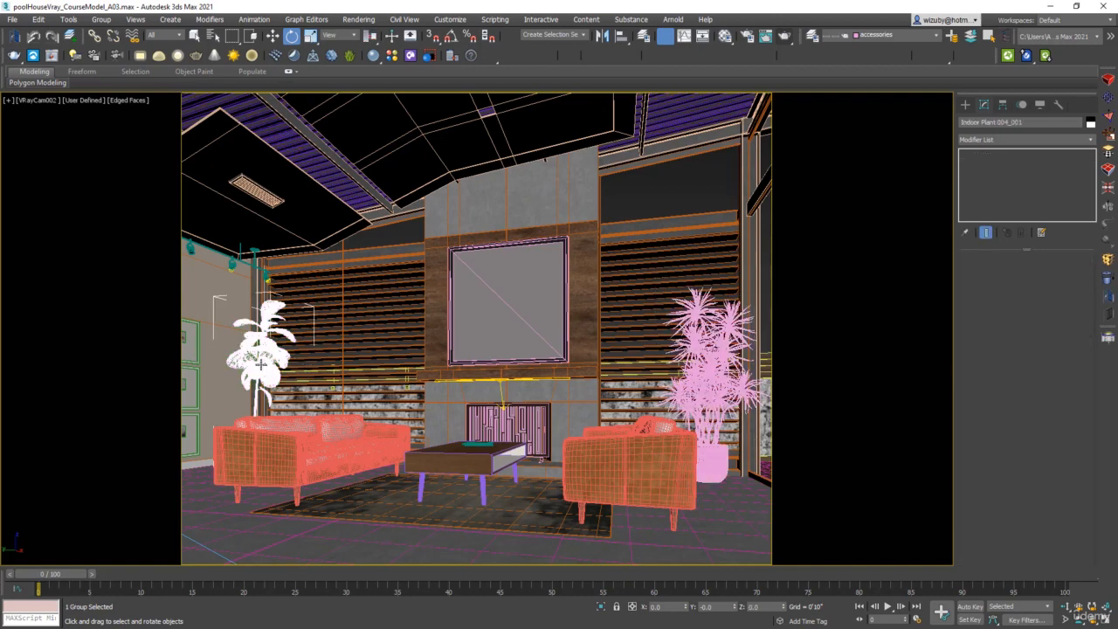
{"action": "left_click", "coordinate": [708, 382]}
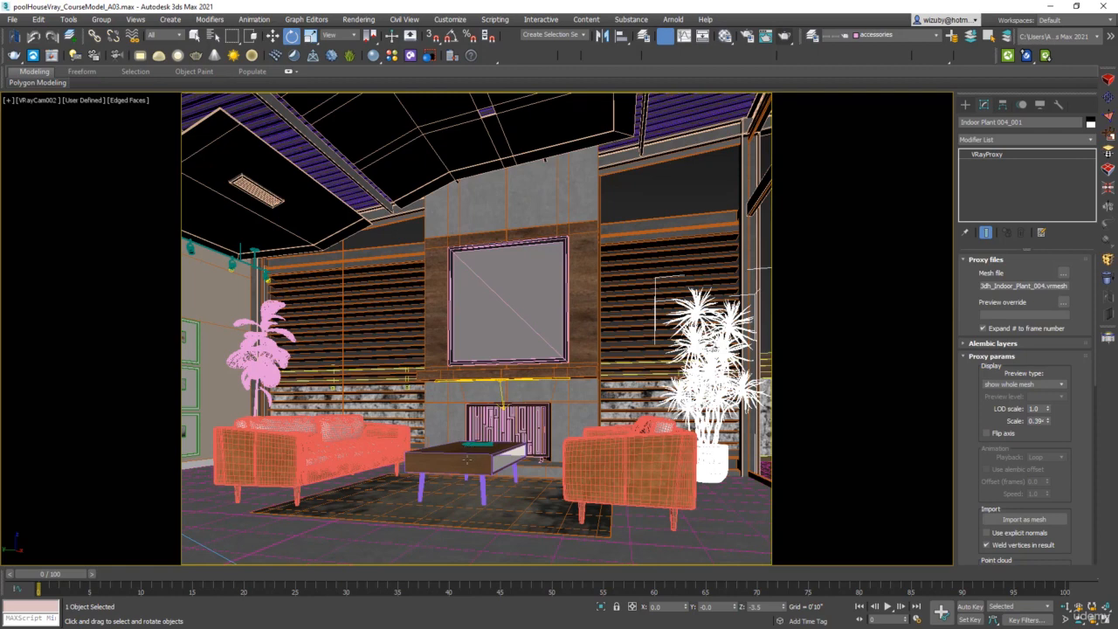
{"action": "left_click", "coordinate": [428, 56]}
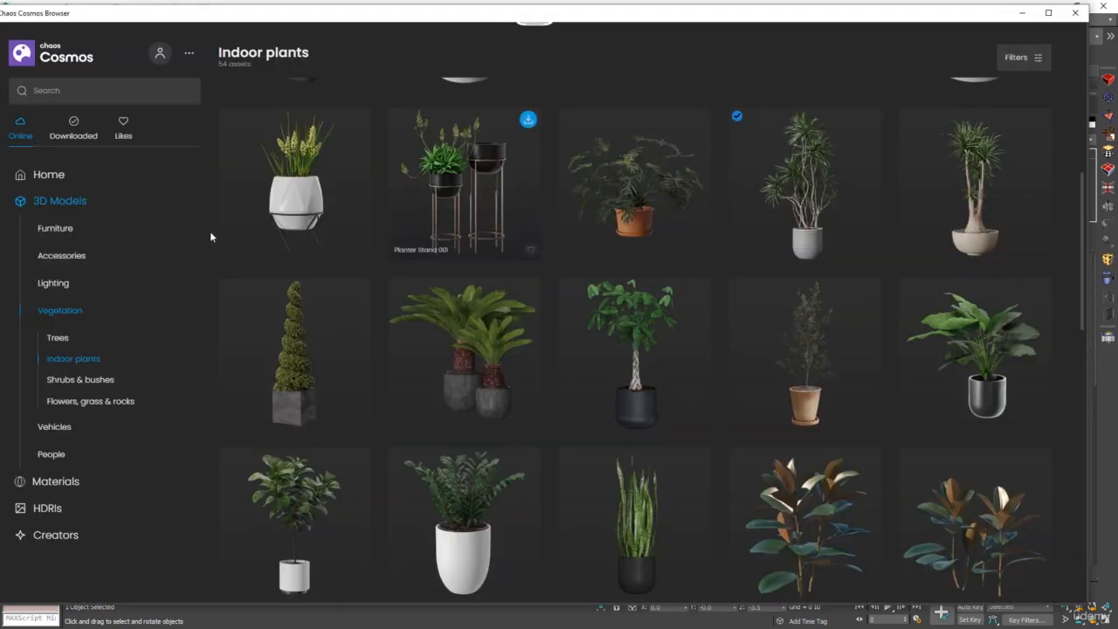